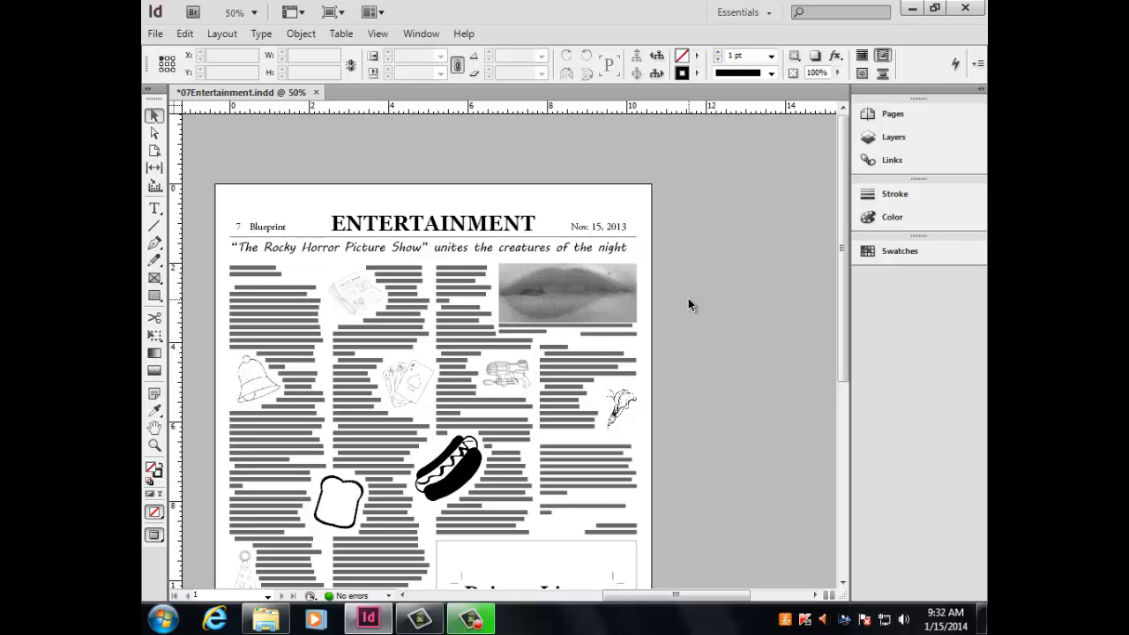
Run a spelling check on the whole document and skip the flagged "and", "R" and "Frank-N-Furter" entries.
left_click_drag(617, 597, 585, 598)
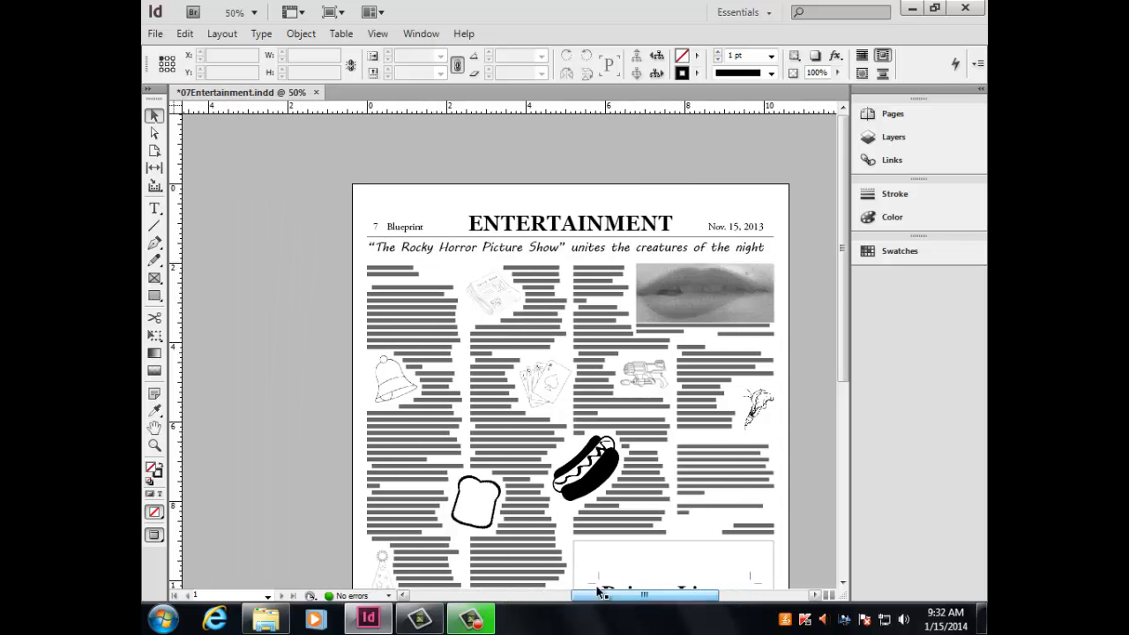
scroll(283, 234, "down", 2)
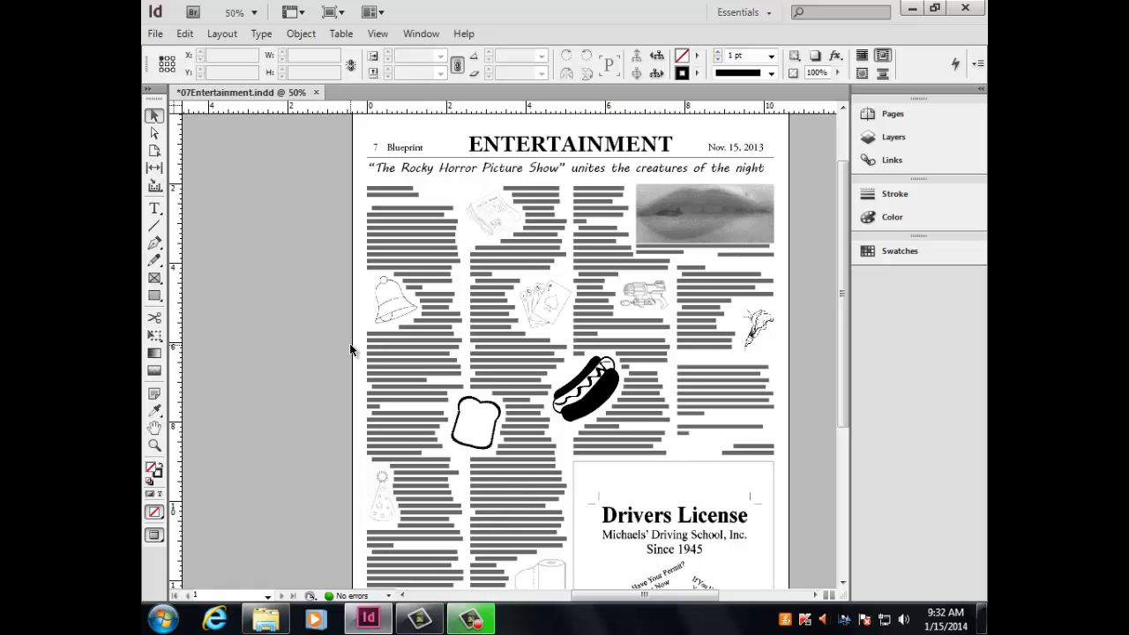
key("ctrl+i")
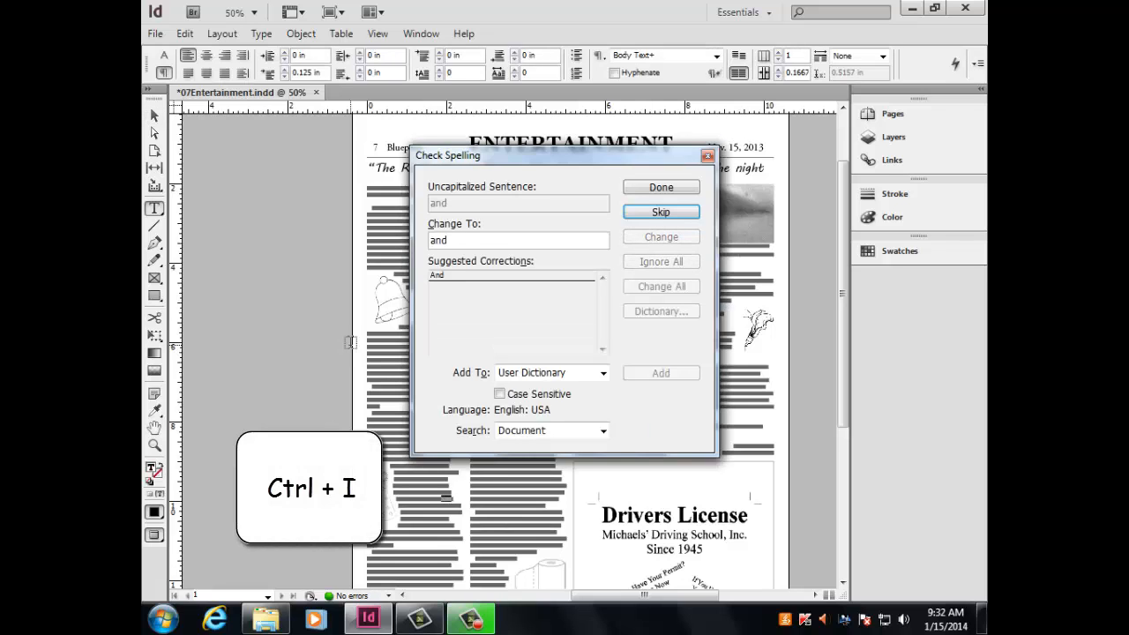
left_click(661, 212)
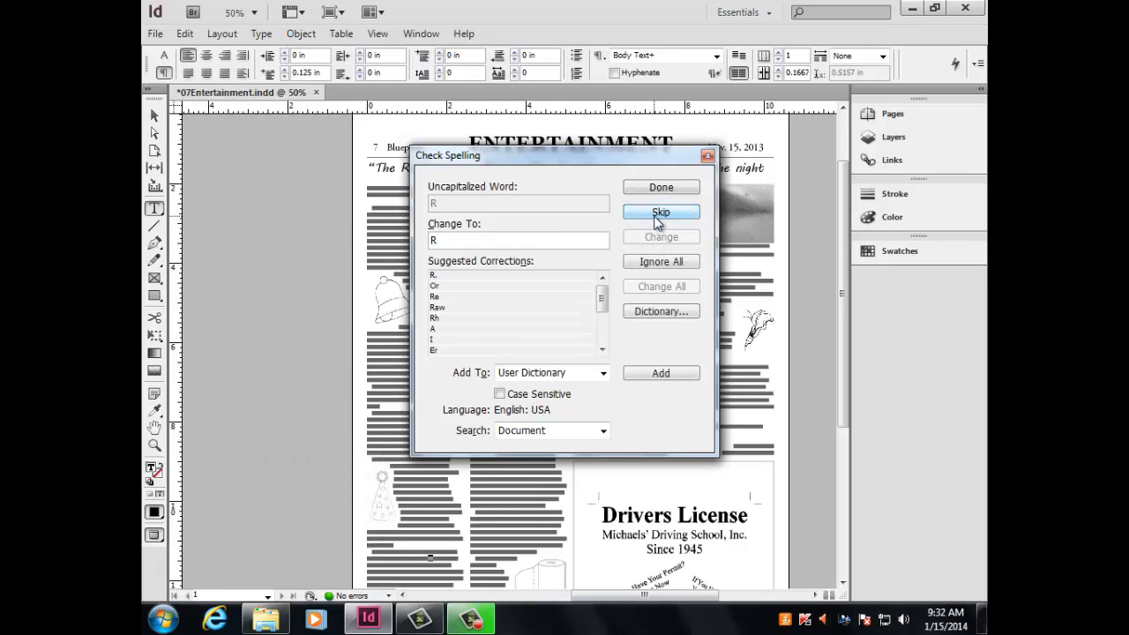
left_click(661, 212)
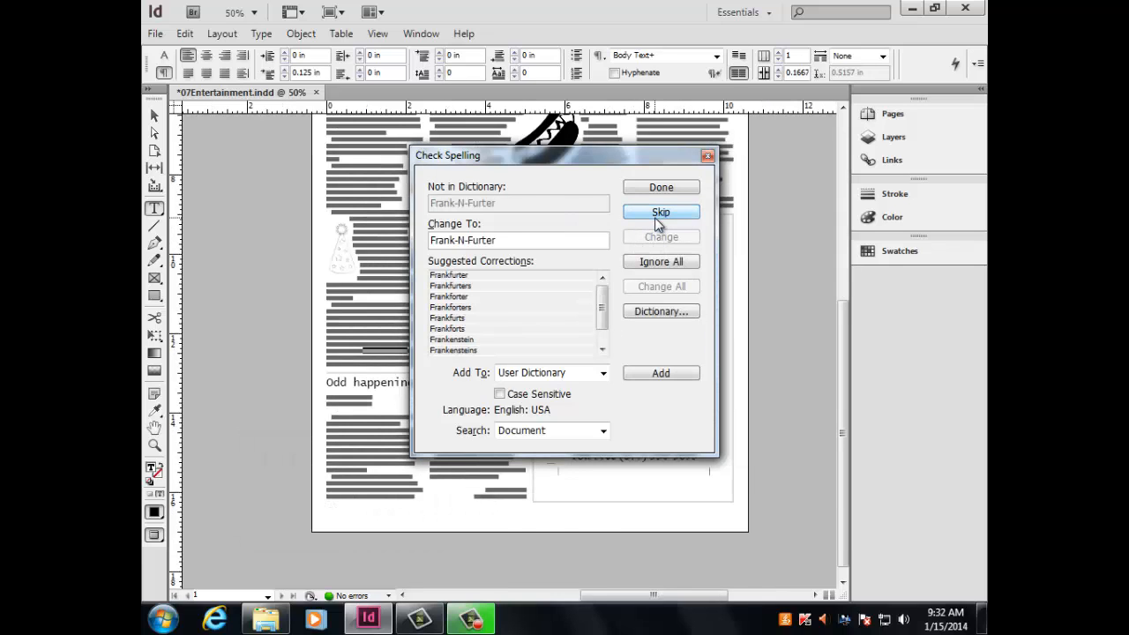
left_click(657, 222)
left_click(657, 222)
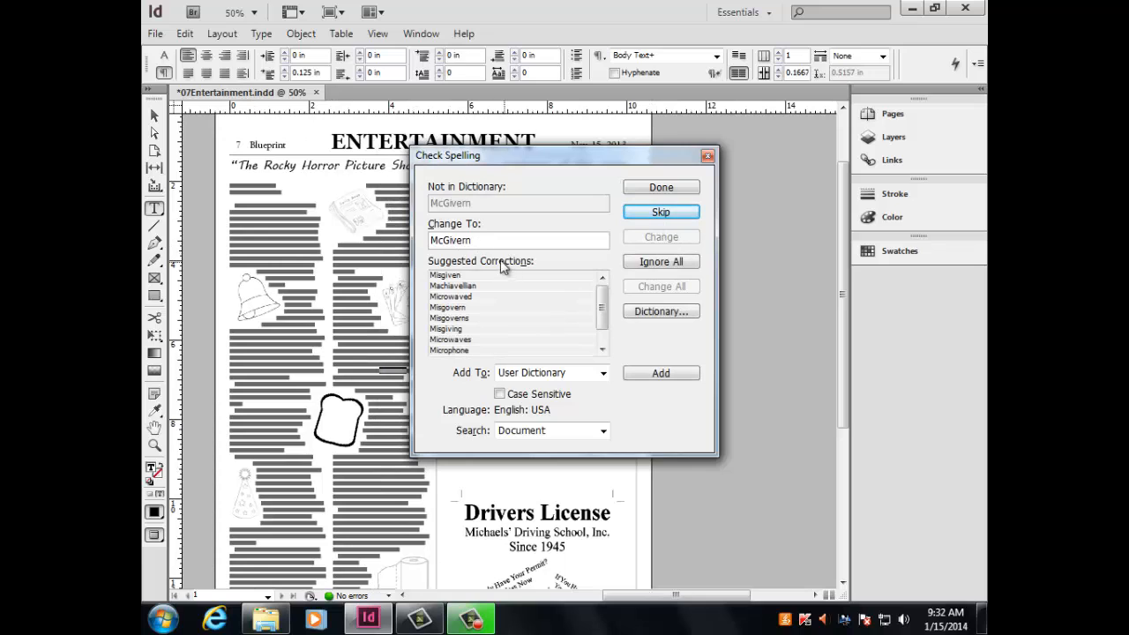
Ignore all occurrences of the correctly spelled surname that is flagged, and end the spelling check.
left_click_drag(451, 239, 420, 239)
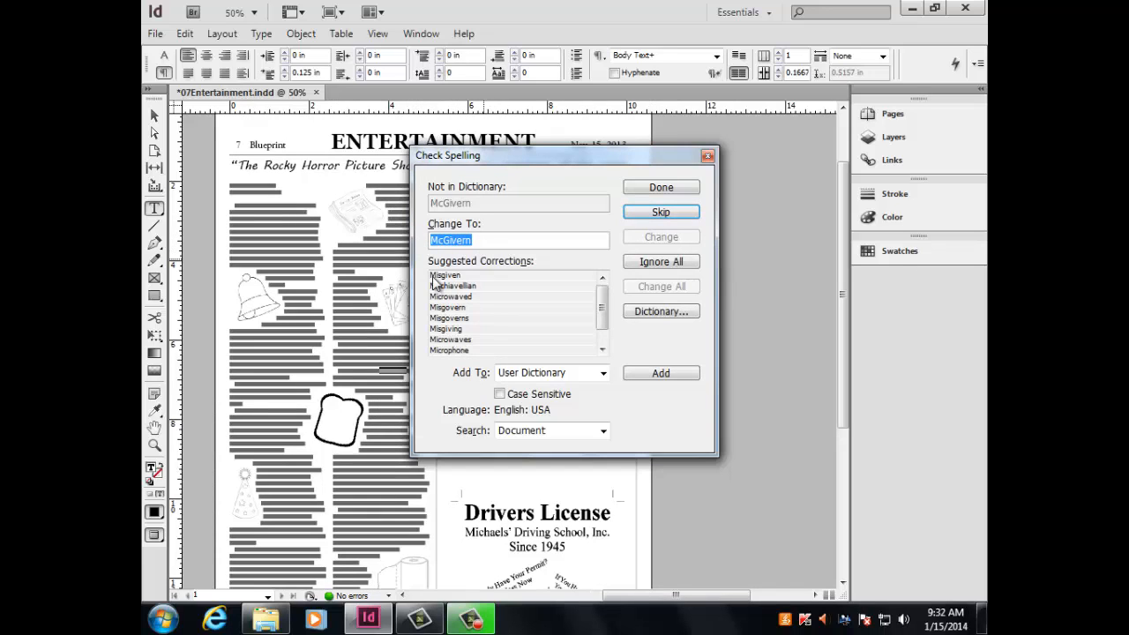
left_click(660, 262)
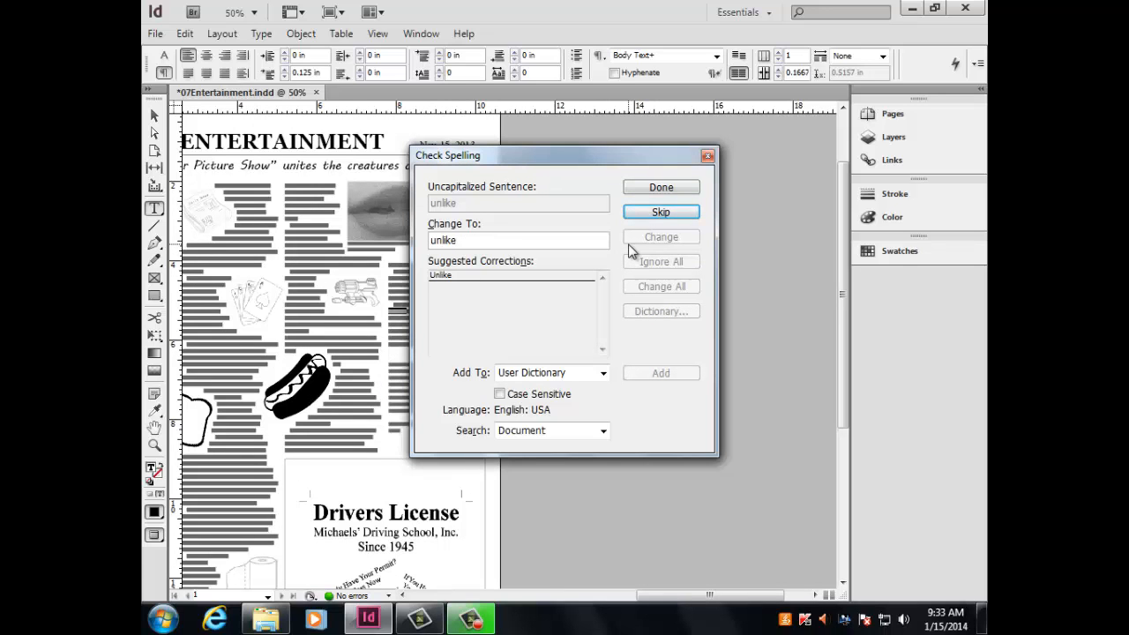
left_click(706, 157)
Switch to the Selection tool, deselect everything, and display the page with its guides, frame edges and pasteboard.
left_click_drag(708, 596, 657, 602)
scroll(379, 375, "down", 4)
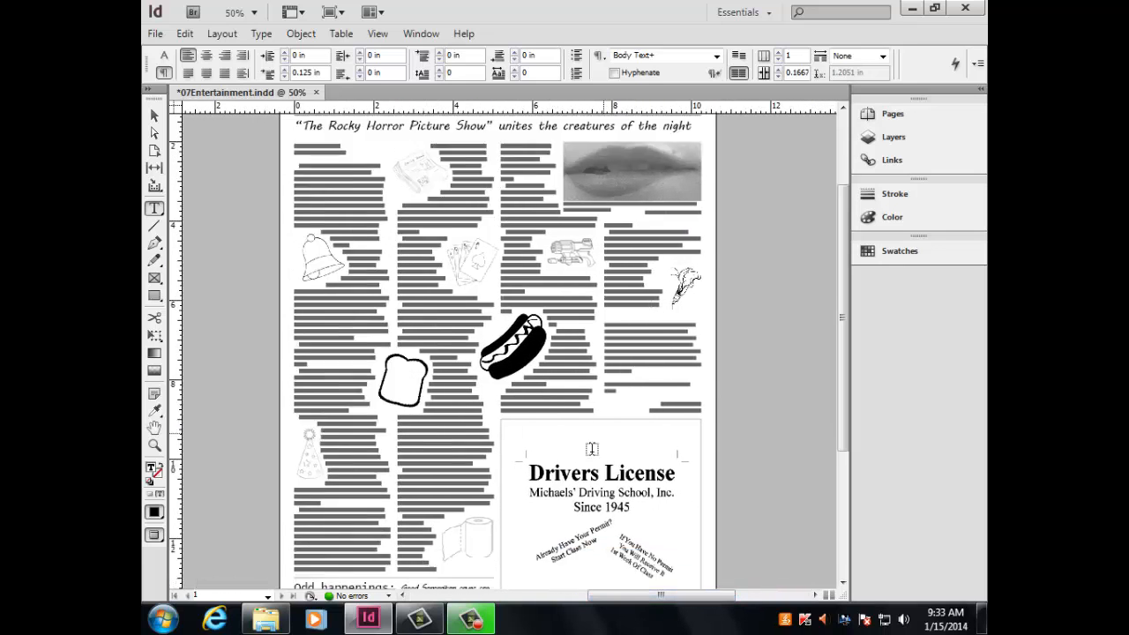
scroll(379, 375, "up", 6)
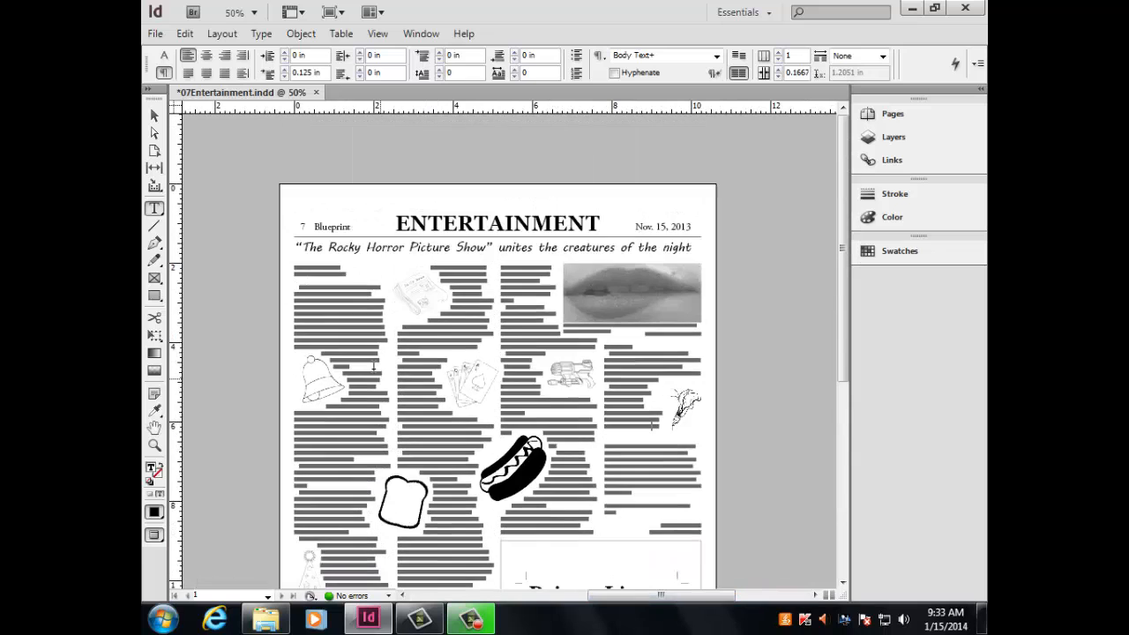
left_click(155, 116)
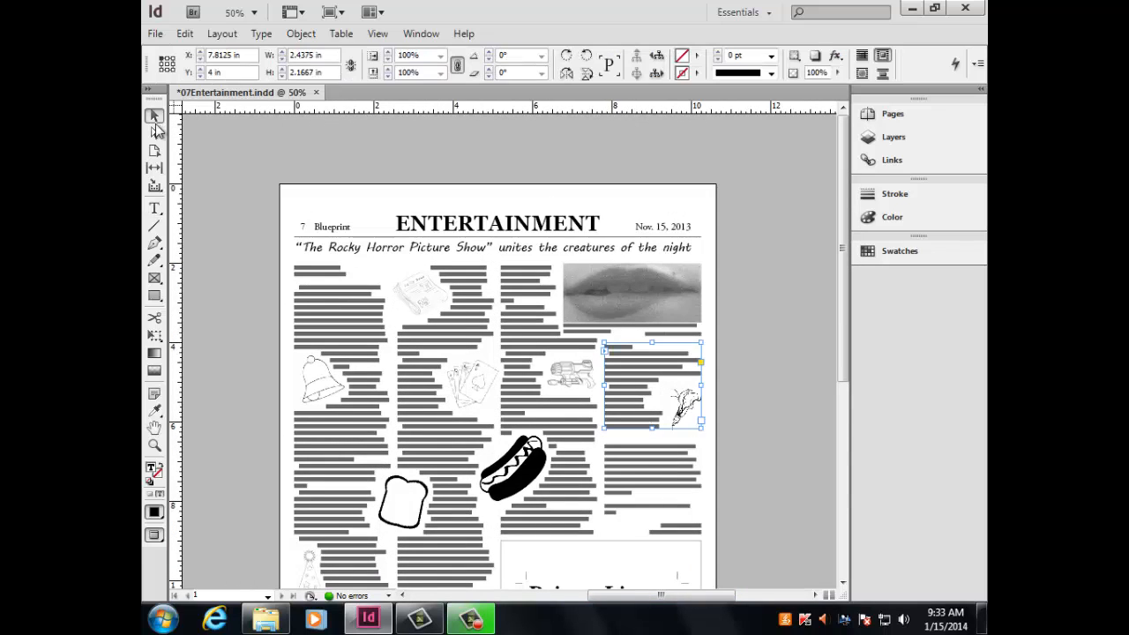
left_click(215, 234)
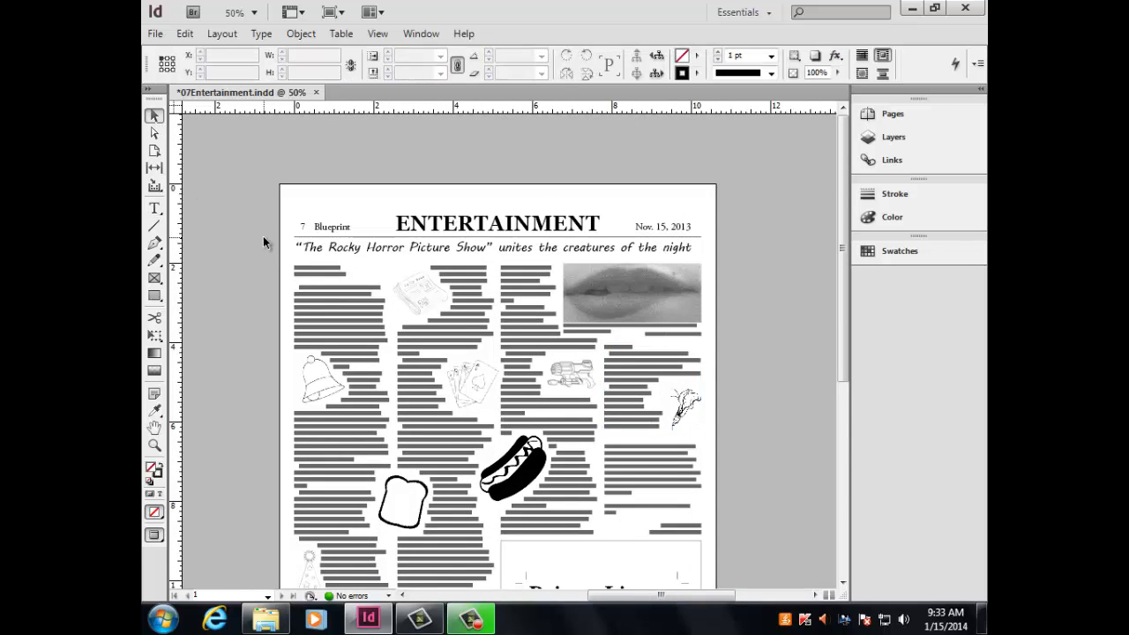
key("ctrl+minus")
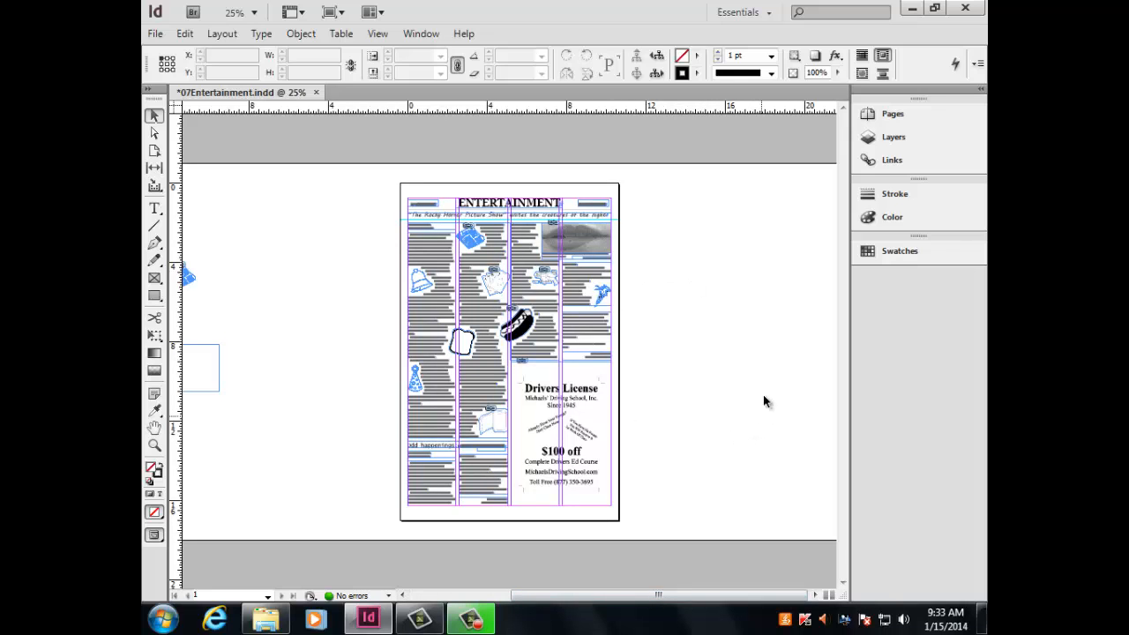
Remove the stray newspaper graphic and the empty frame from the pasteboard beside the page.
left_click_drag(658, 597, 615, 612)
left_click_drag(291, 207, 227, 467)
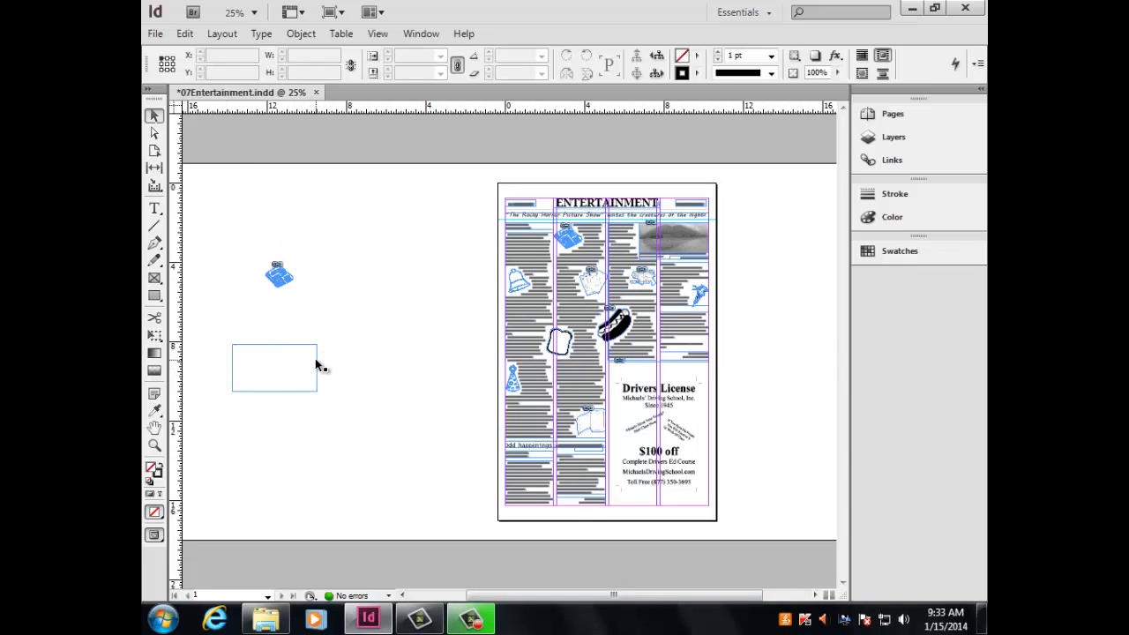
left_click(281, 278)
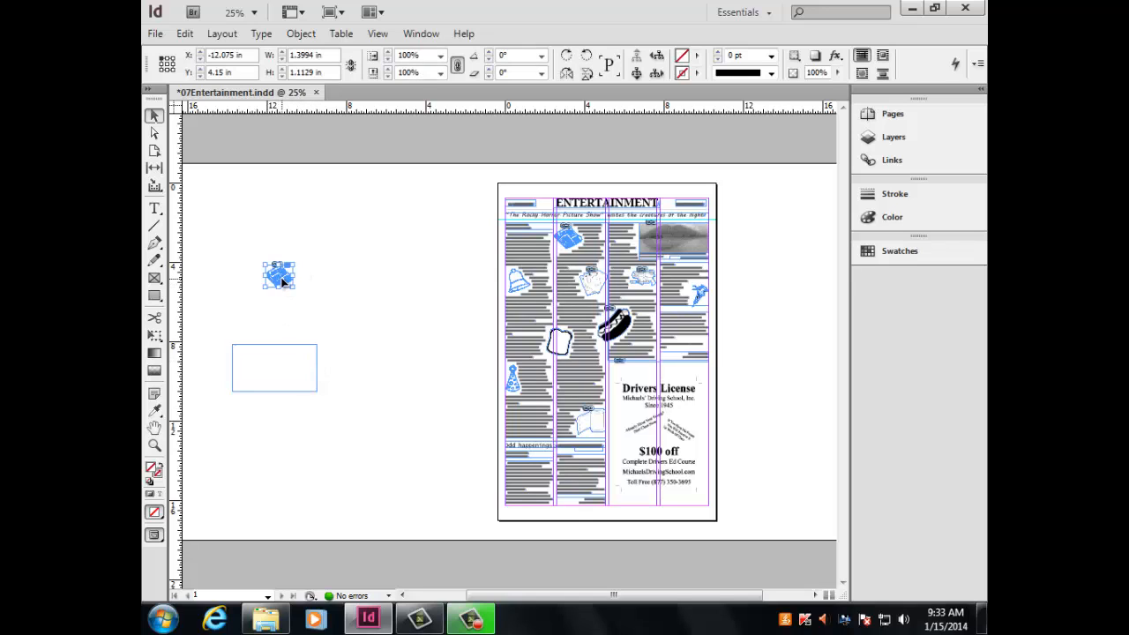
key("ctrl+x")
left_click(315, 361)
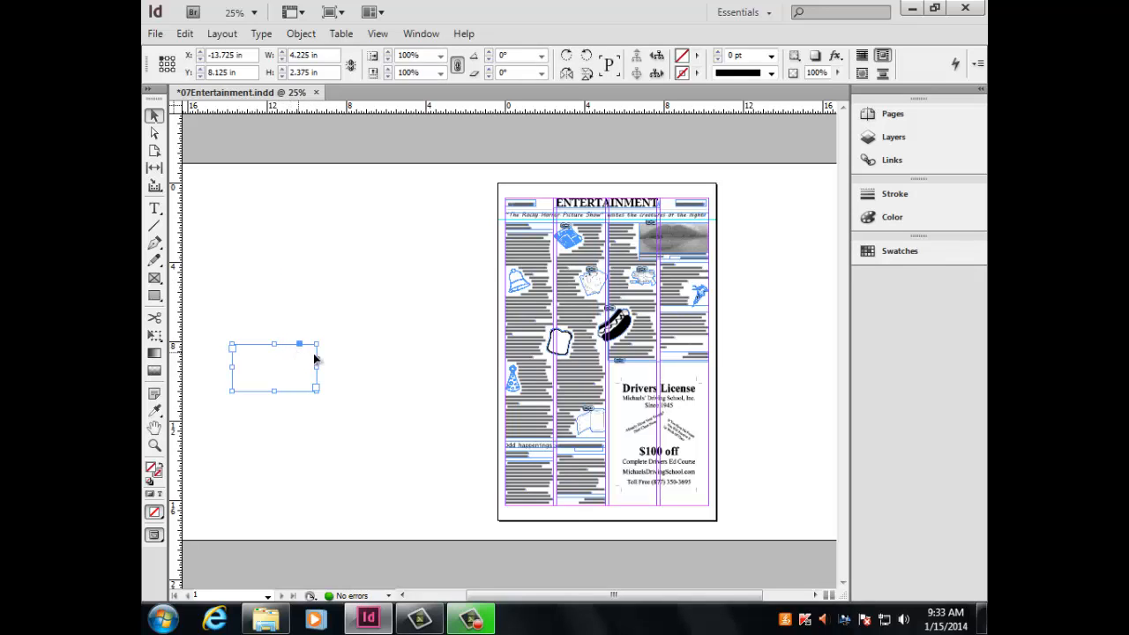
key("Delete")
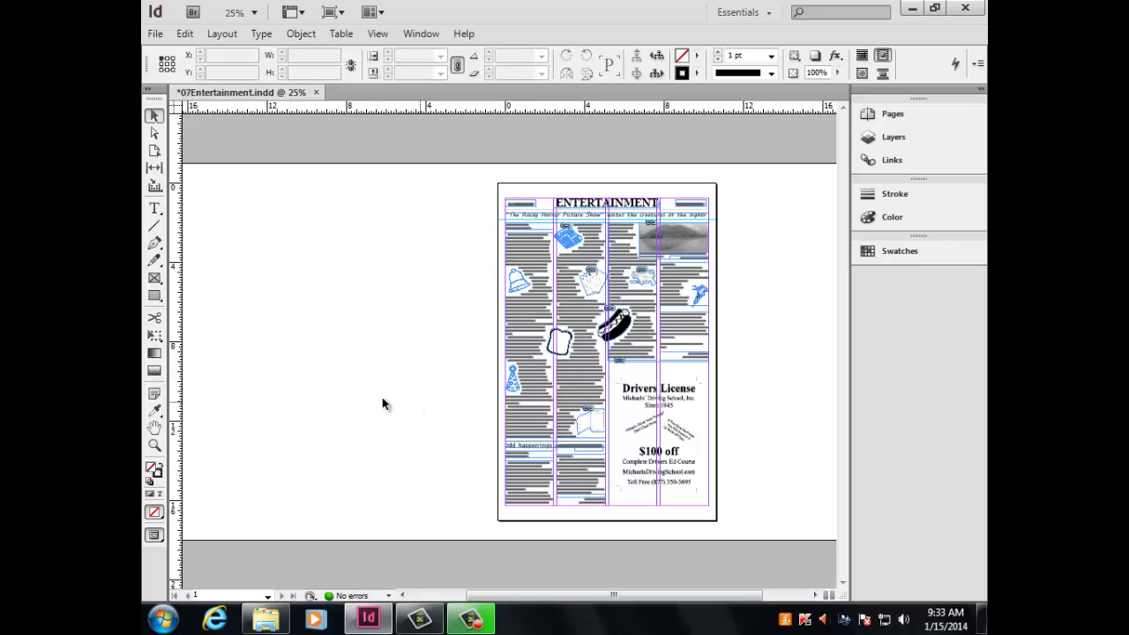
Check the pasteboard on both sides of the page for leftover objects.
key("ctrl+minus")
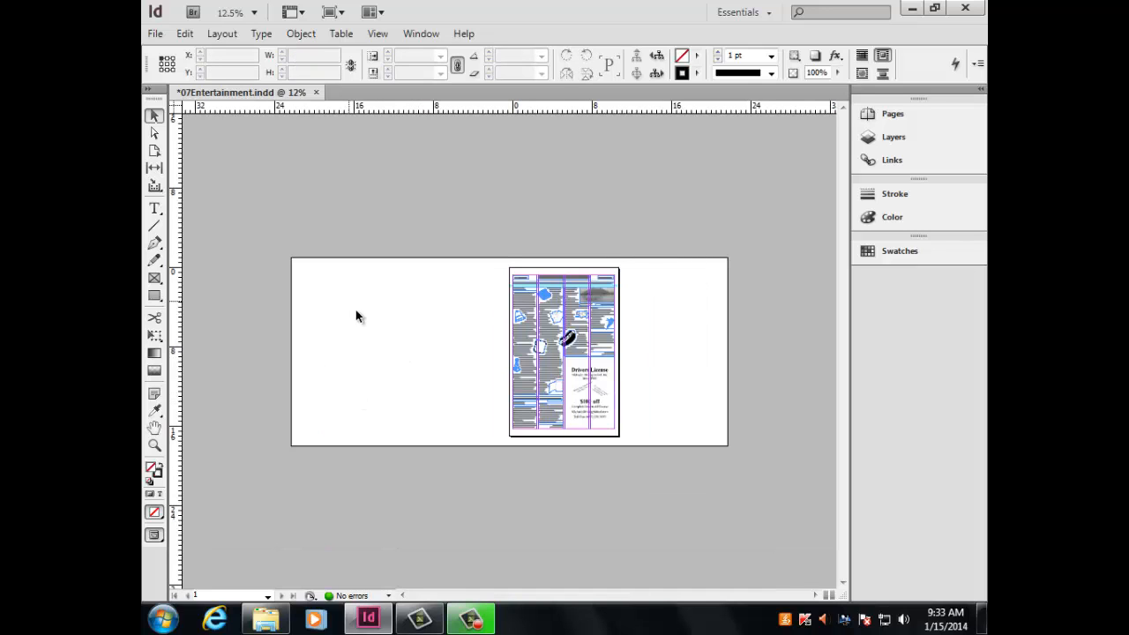
left_click_drag(349, 301, 484, 401)
left_click_drag(673, 298, 663, 438)
Set the text color of the "The Rocky Horror Picture Show" headline to the [Black] swatch.
key("ctrl+equal")
key("ctrl+equal")
key("ctrl+equal")
left_click_drag(611, 599, 656, 600)
scroll(470, 432, "up", 8)
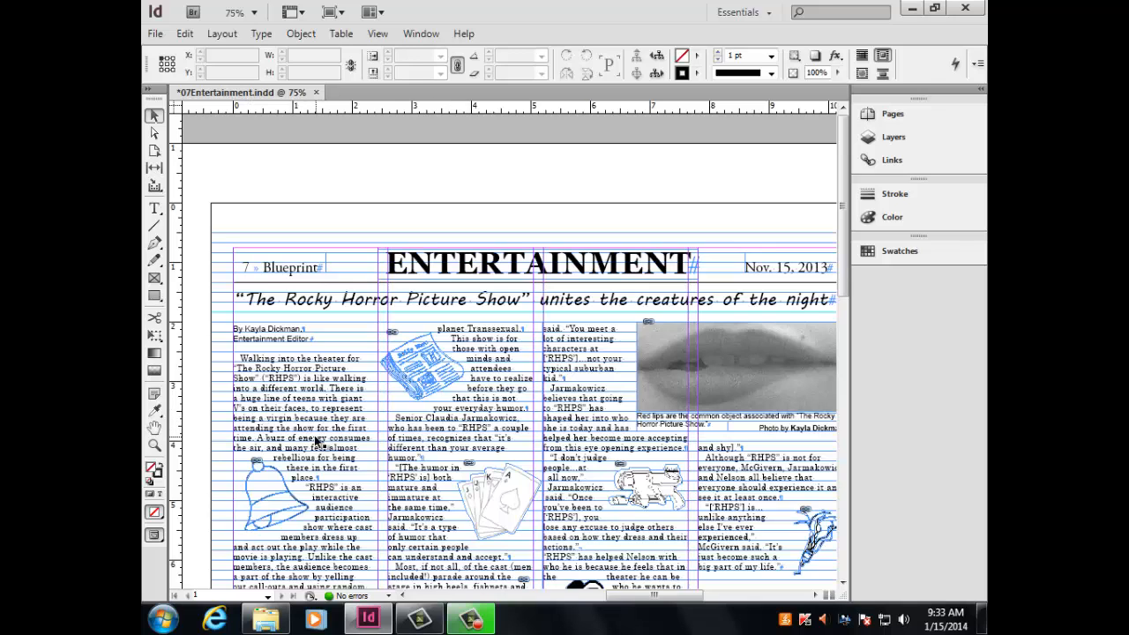
triple_click(433, 303)
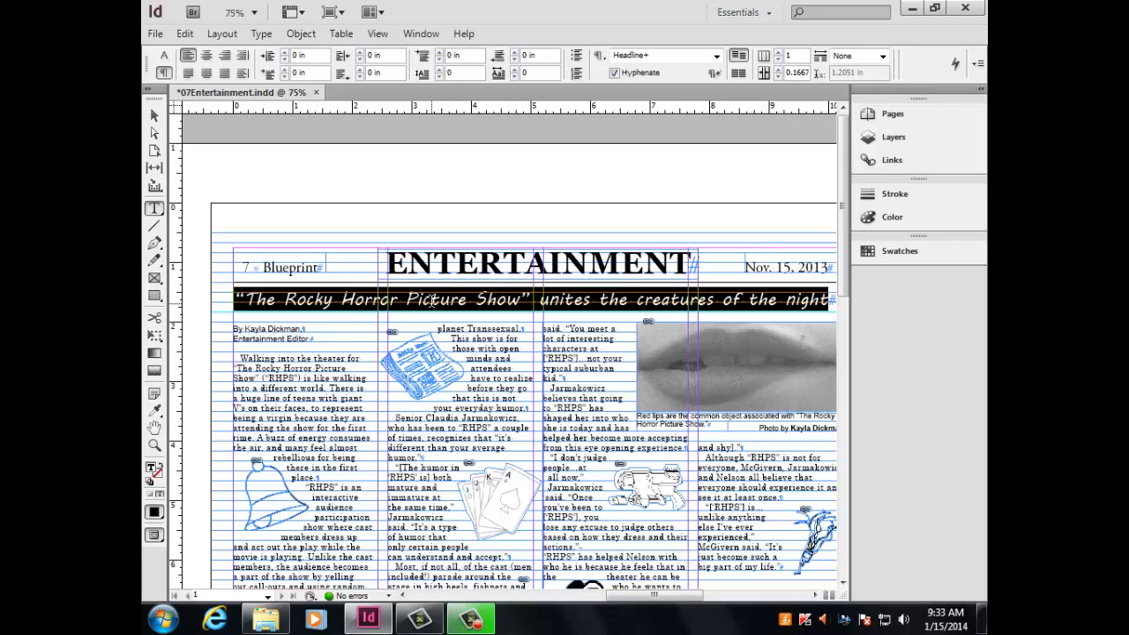
left_click(892, 254)
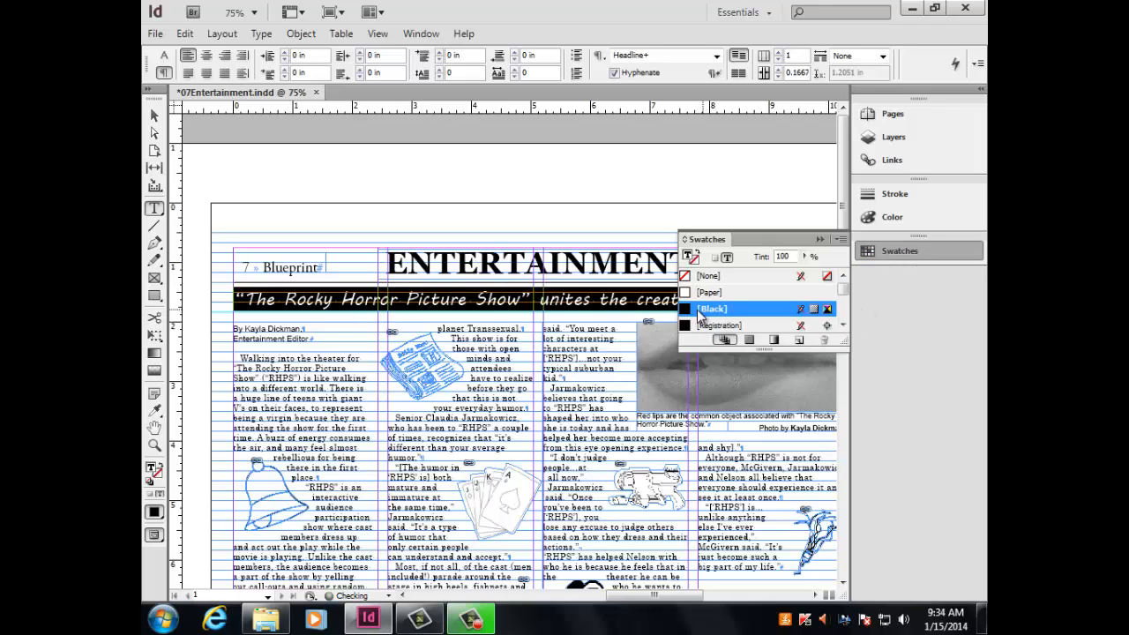
left_click(568, 323)
left_click(820, 240)
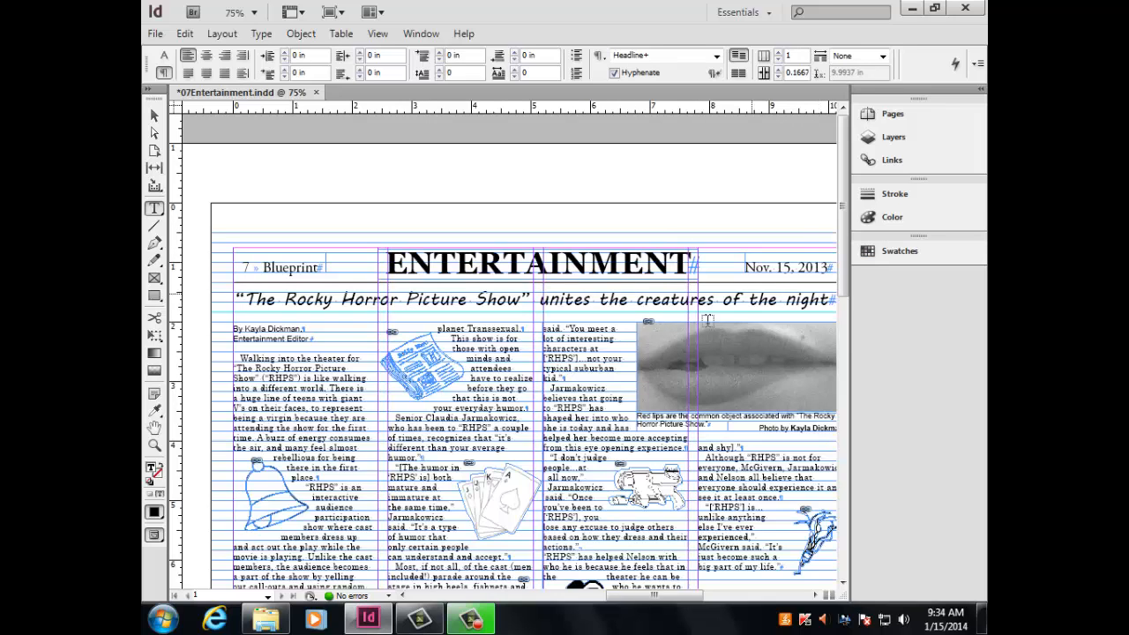
Check the color swatch used by the headline, the page number label, the ENTERTAINMENT title and the date.
triple_click(616, 296)
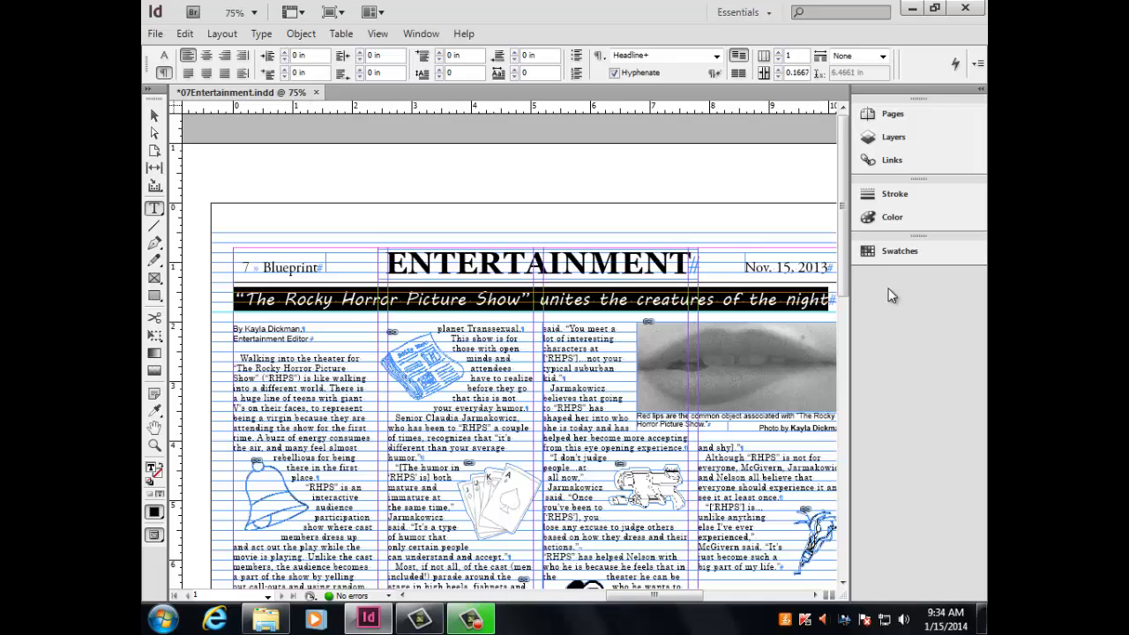
left_click(879, 253)
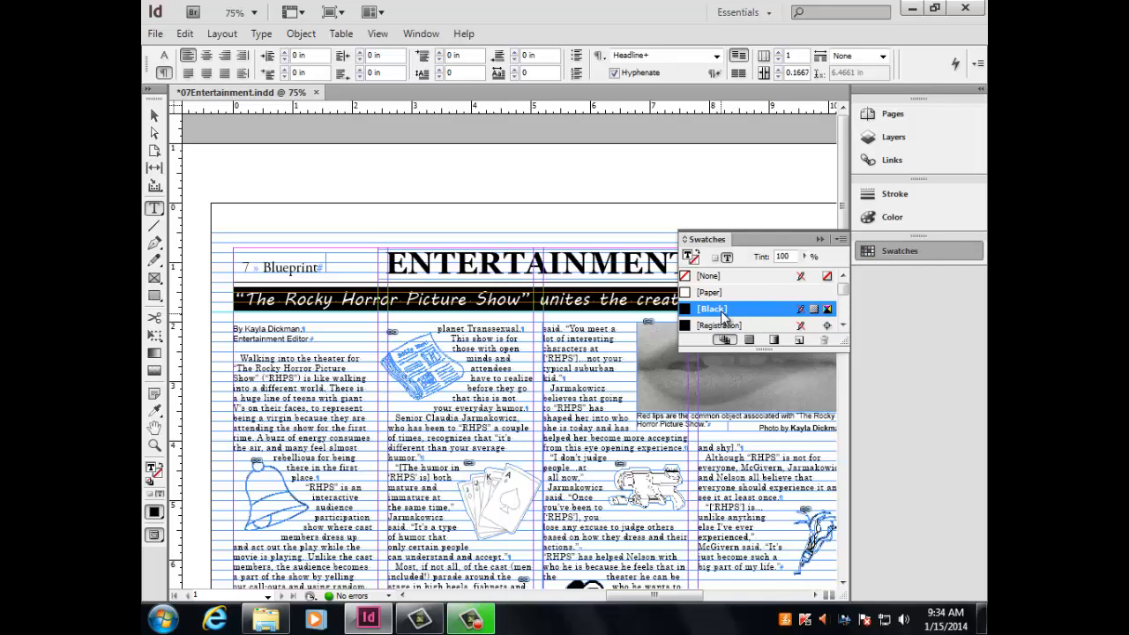
triple_click(297, 269)
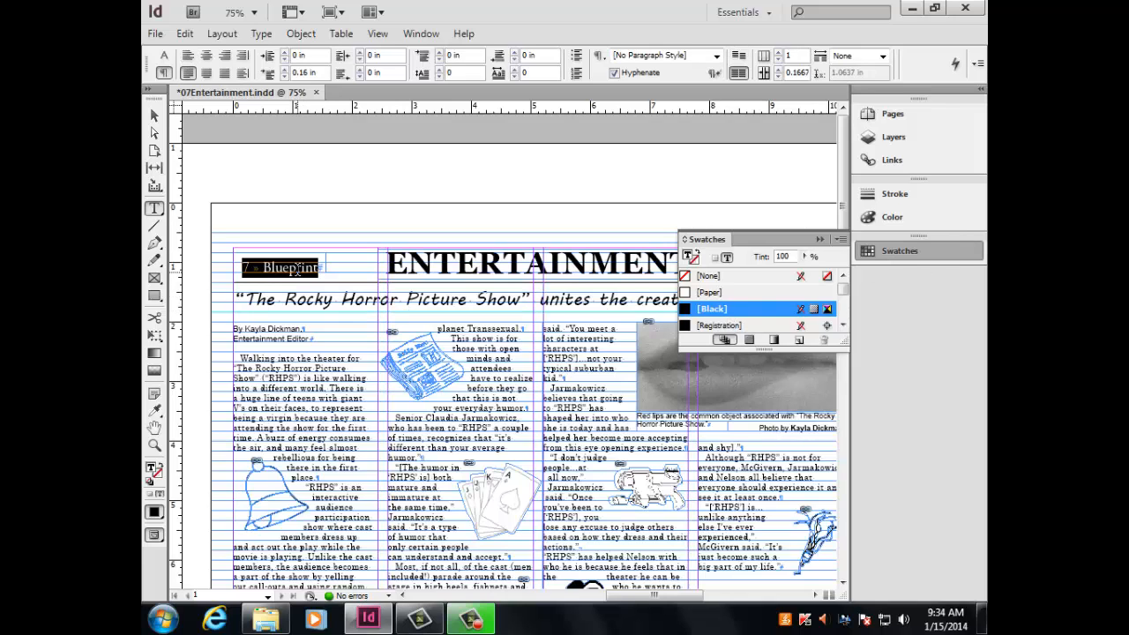
triple_click(429, 267)
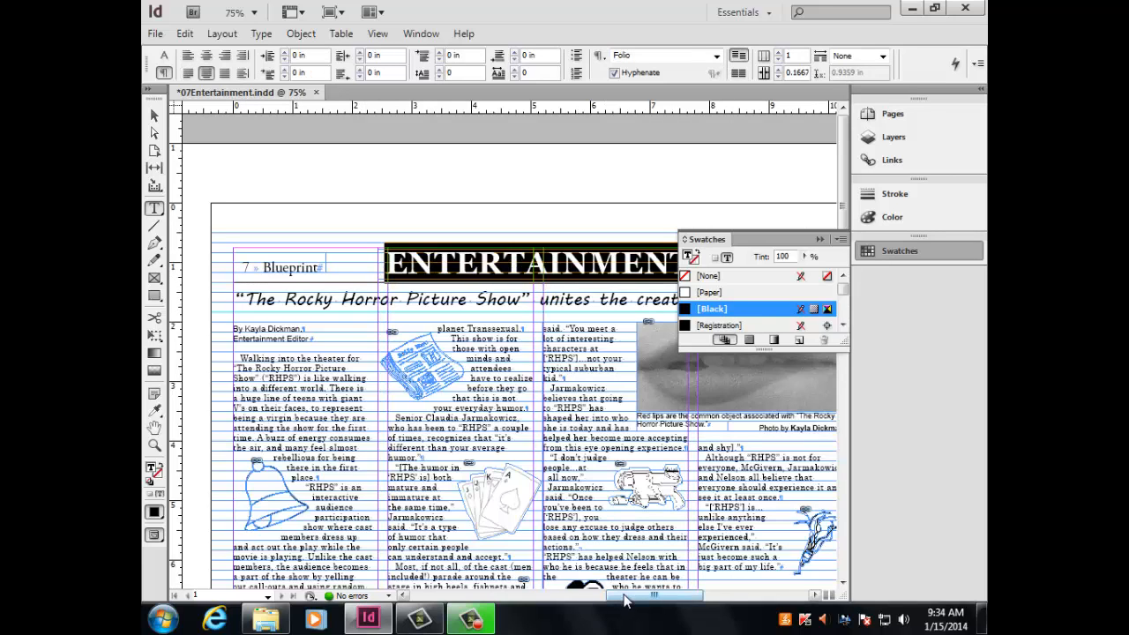
left_click_drag(628, 596, 669, 595)
triple_click(499, 273)
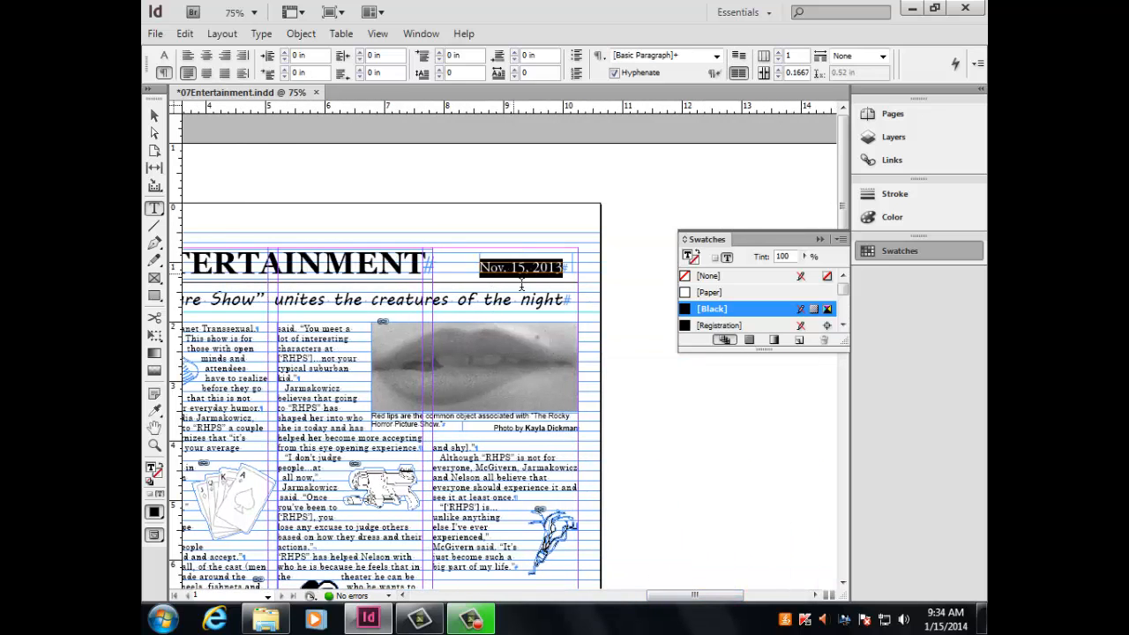
Set the text color of the entire main story to the [Black] swatch.
left_click_drag(663, 600, 640, 598)
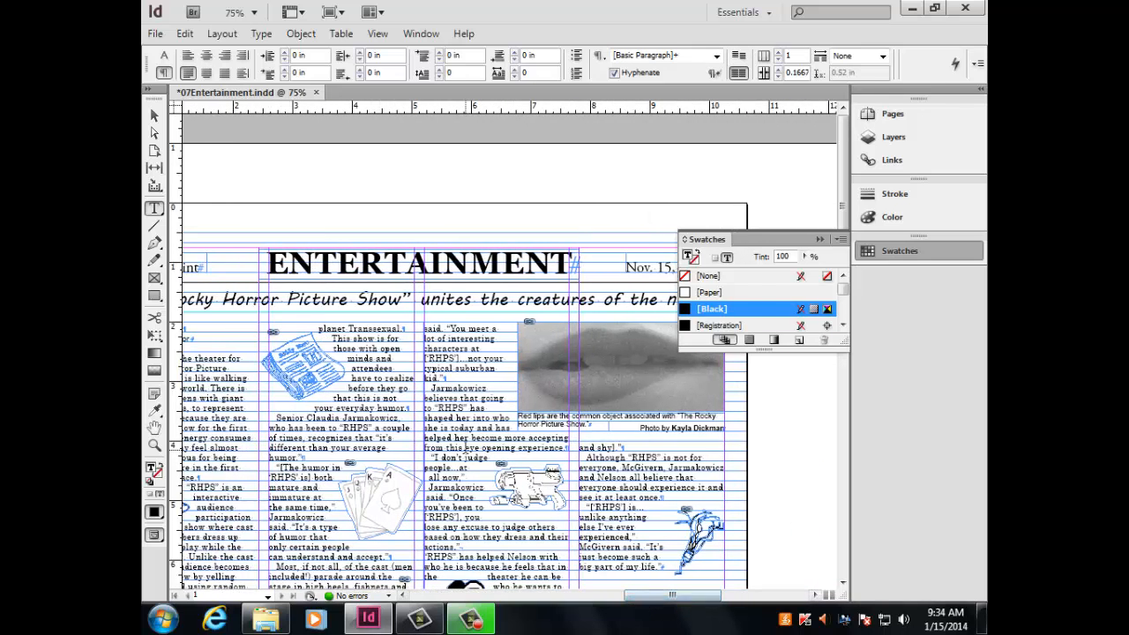
key("ctrl+a")
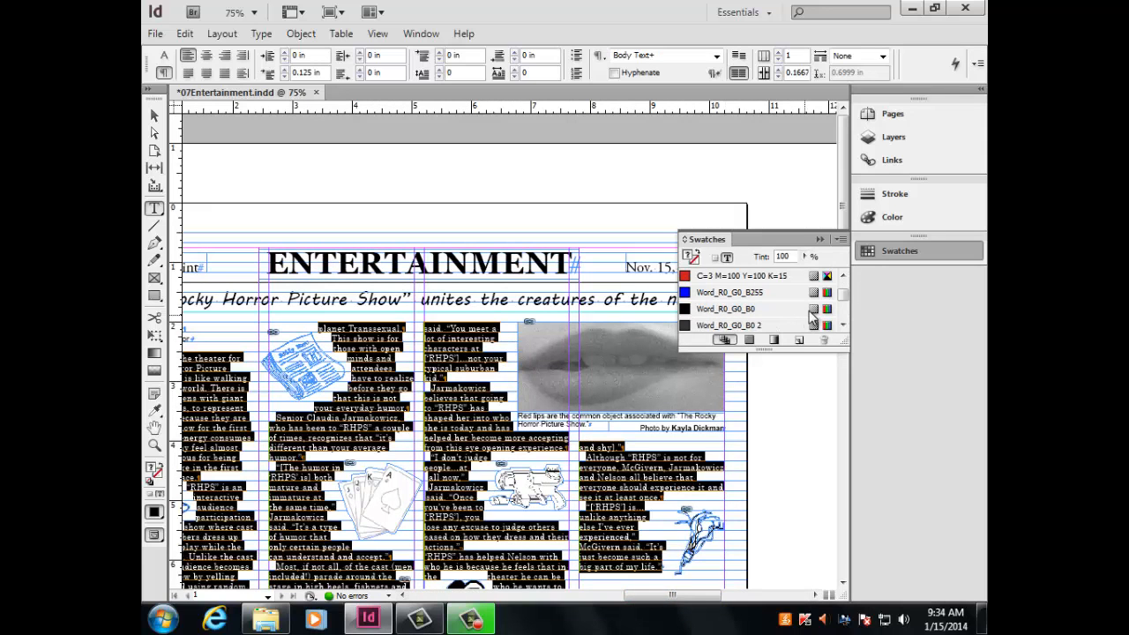
left_click_drag(842, 296, 842, 288)
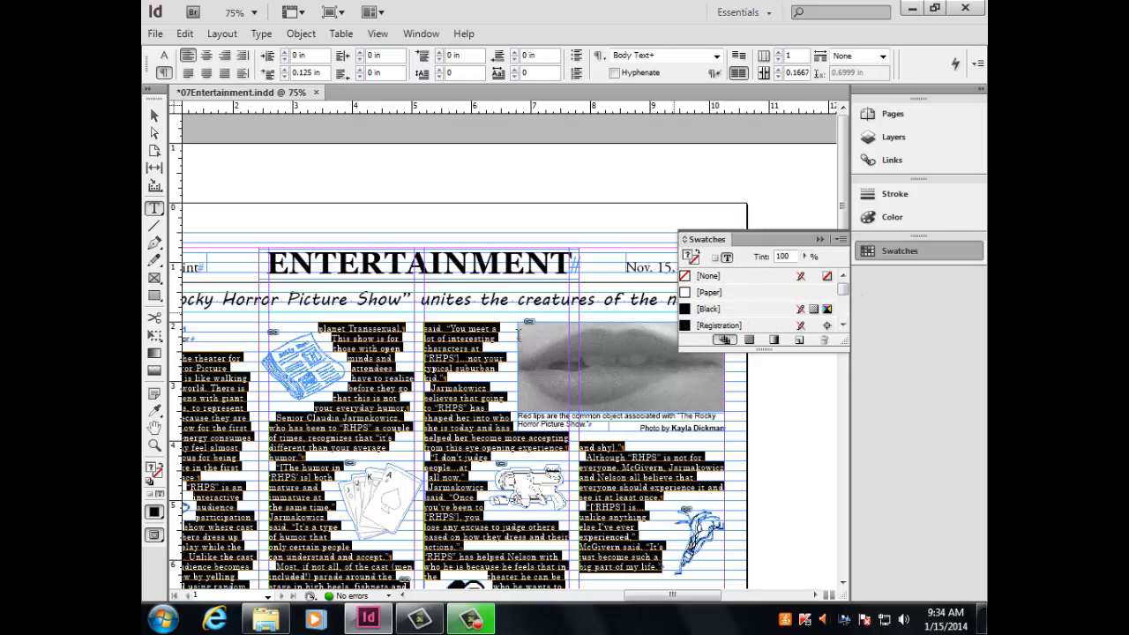
left_click(710, 310)
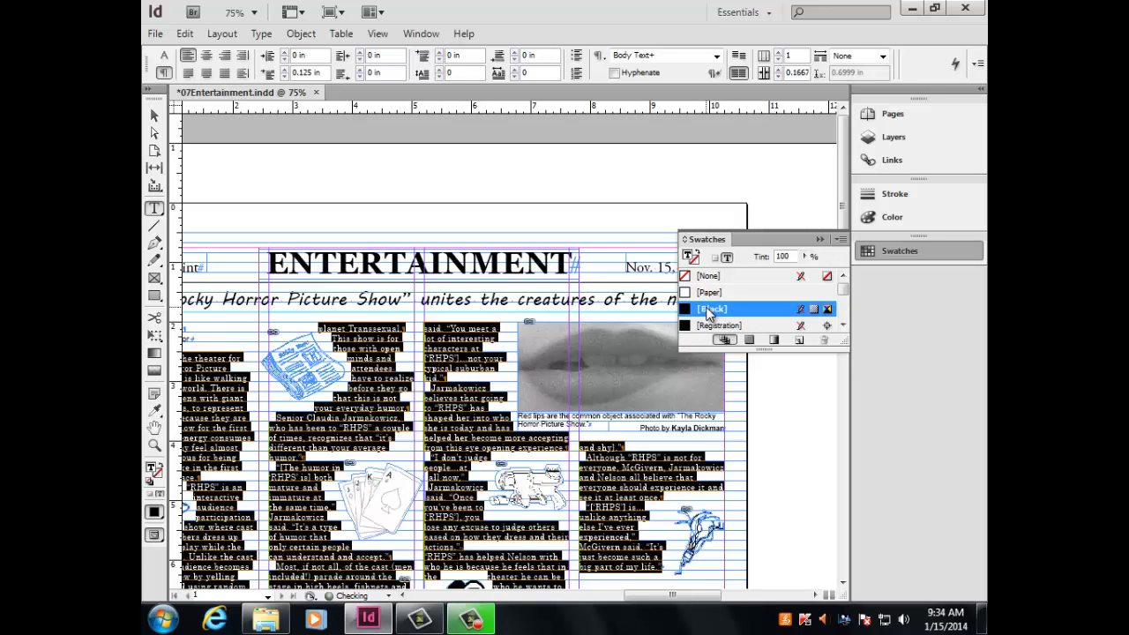
Set the text color of the note explaining the prop graphics to the [Black] swatch.
scroll(695, 401, "down", 5)
left_click(622, 441)
key("ctrl+a")
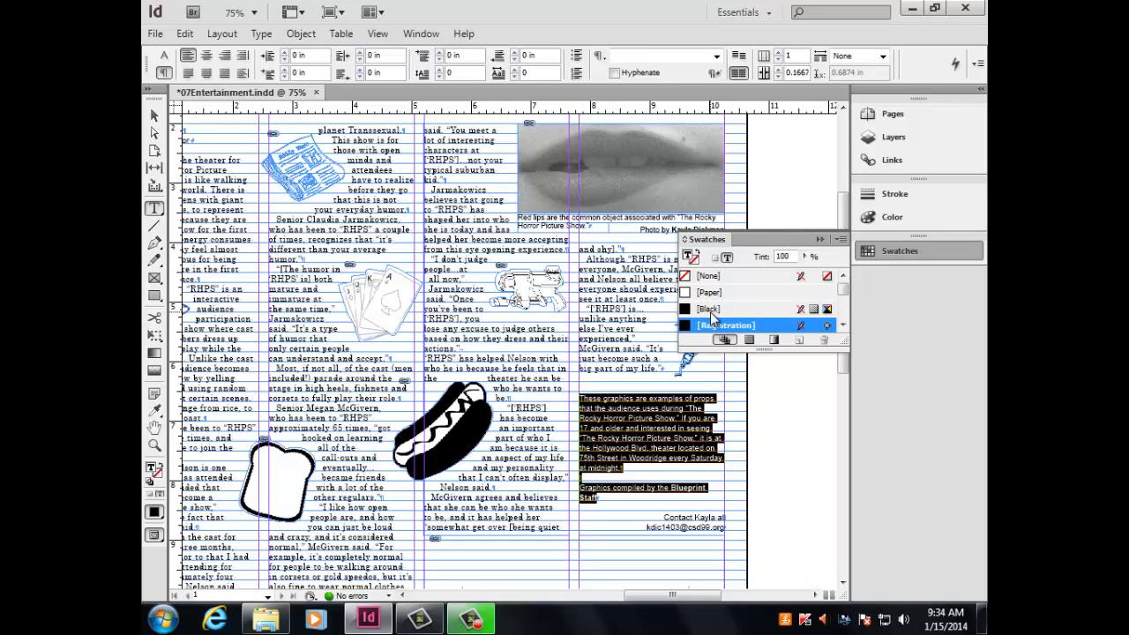
left_click(710, 311)
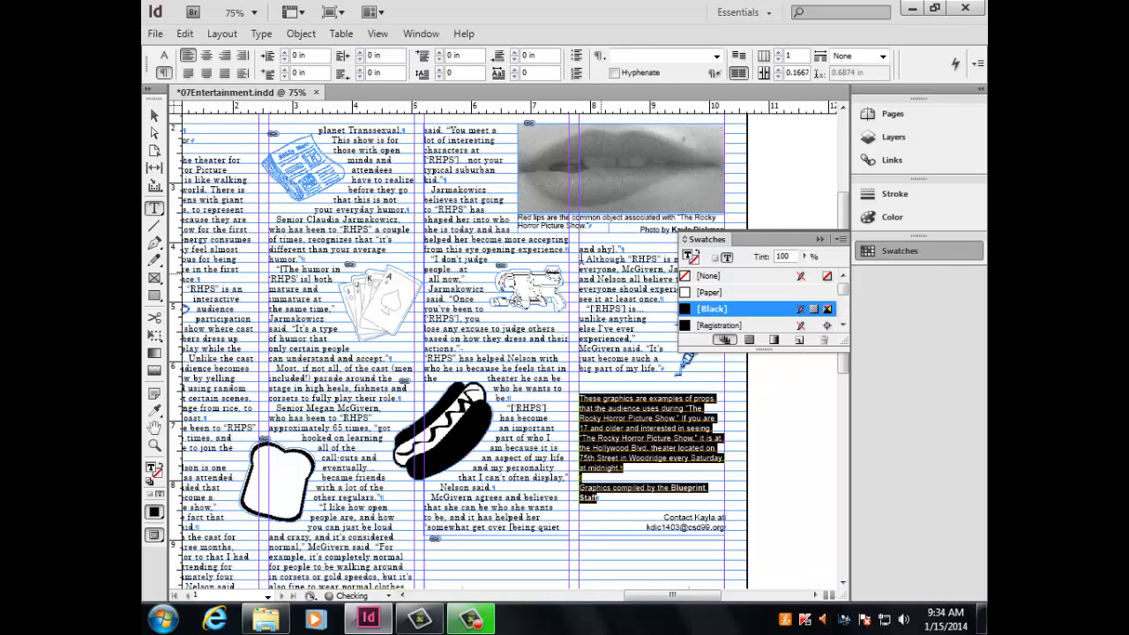
Check the color swatch used by the caption and the photo credit under the lips picture.
left_click(560, 223)
key("ctrl+a")
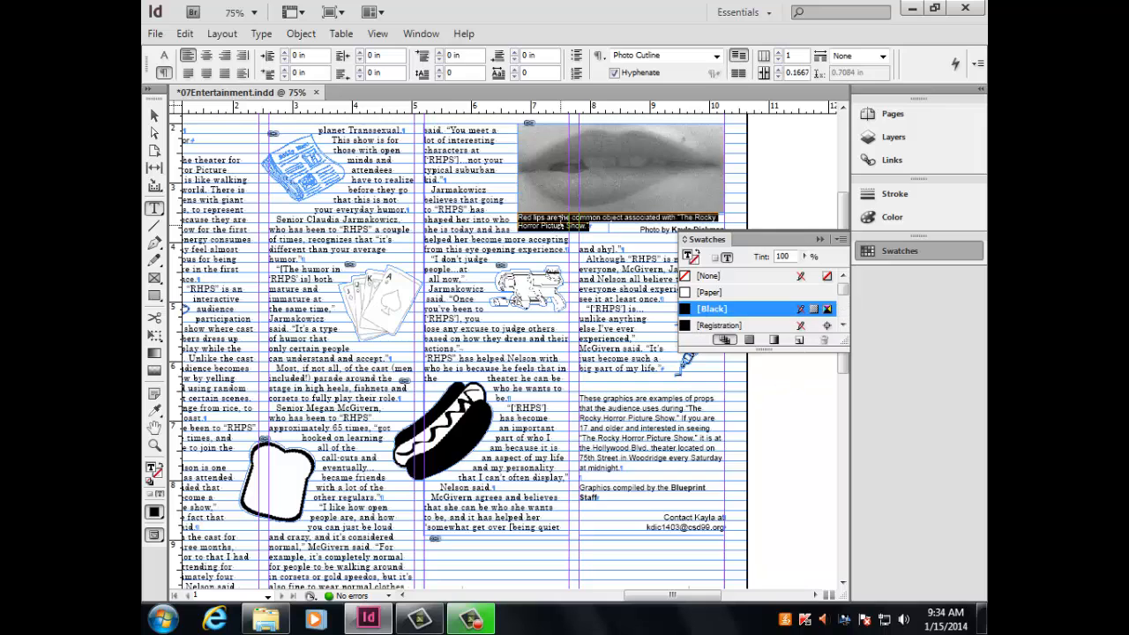
left_click(642, 229)
scroll(652, 328, "down", 5)
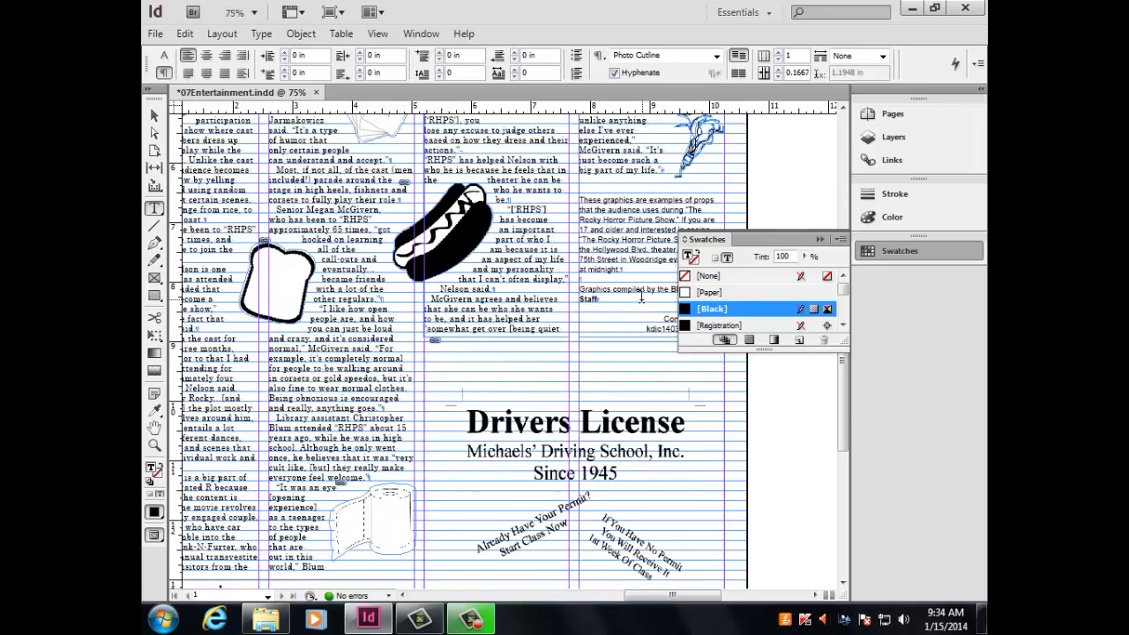
Check the color swatch used by the main story's contact line and the Odd happenings body text, byline, headline and contact line.
double_click(663, 327)
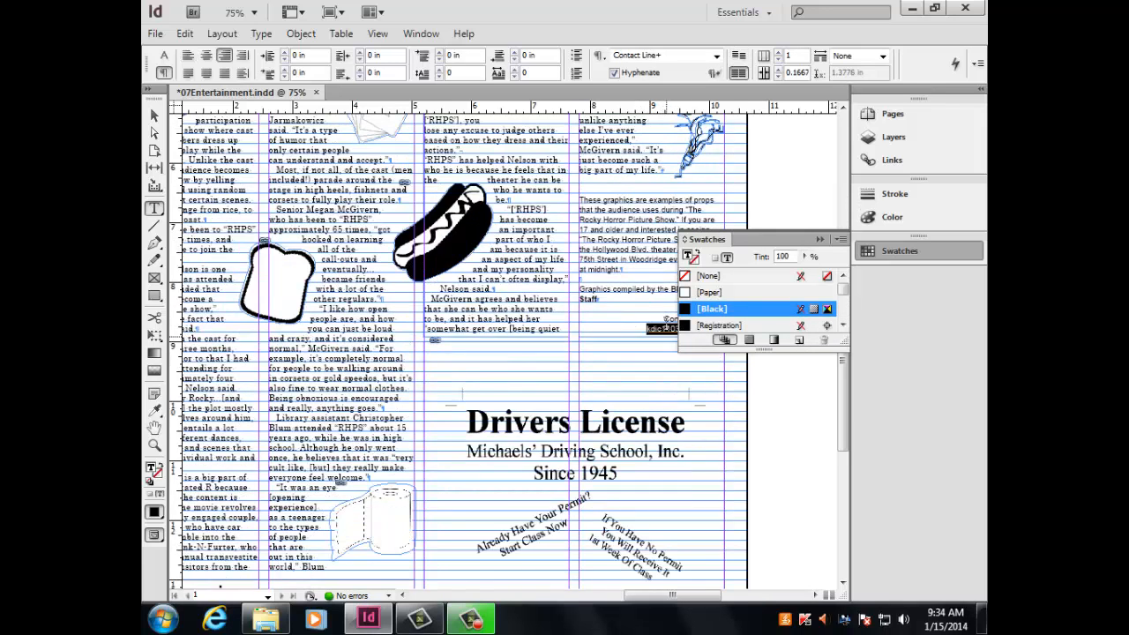
double_click(667, 317)
scroll(609, 484, "down", 8)
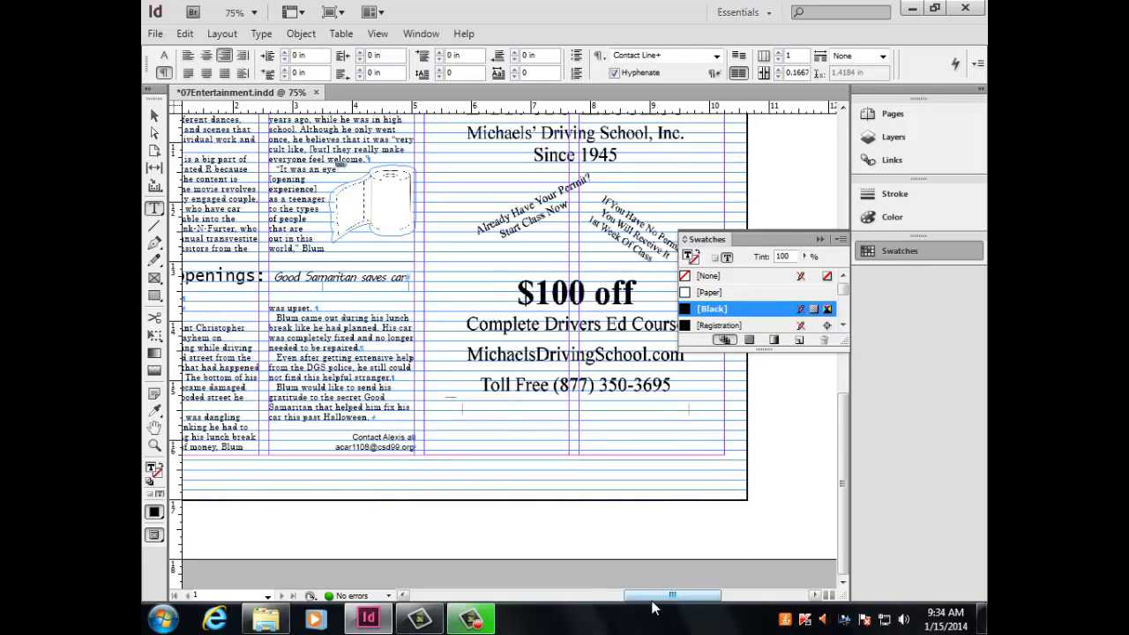
left_click_drag(654, 597, 612, 597)
double_click(439, 387)
triple_click(444, 388)
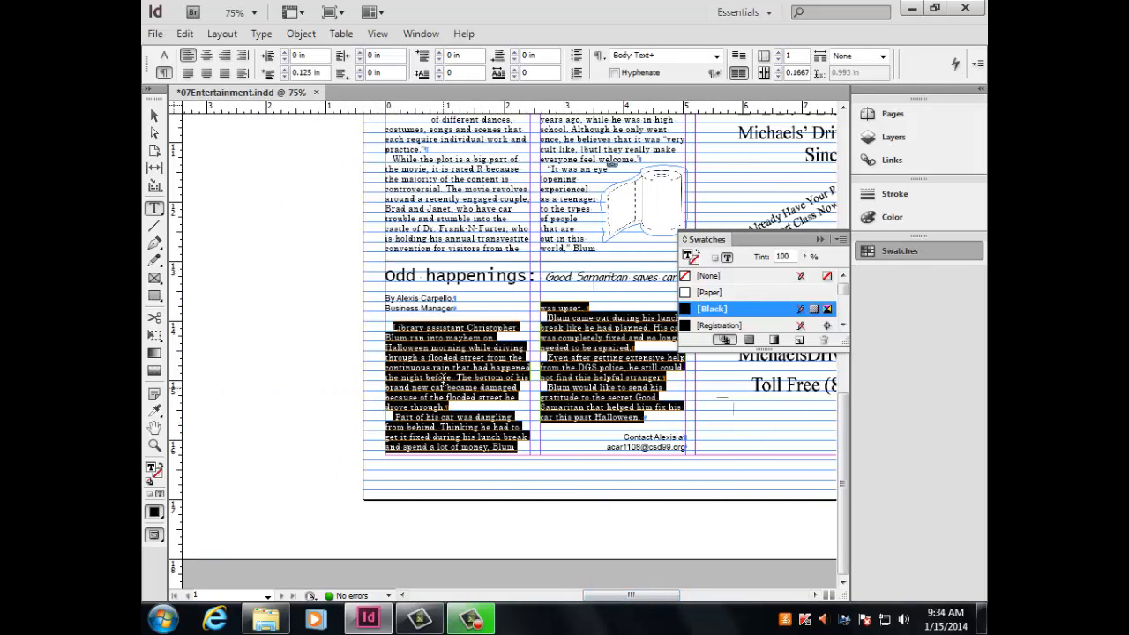
triple_click(436, 307)
double_click(436, 308)
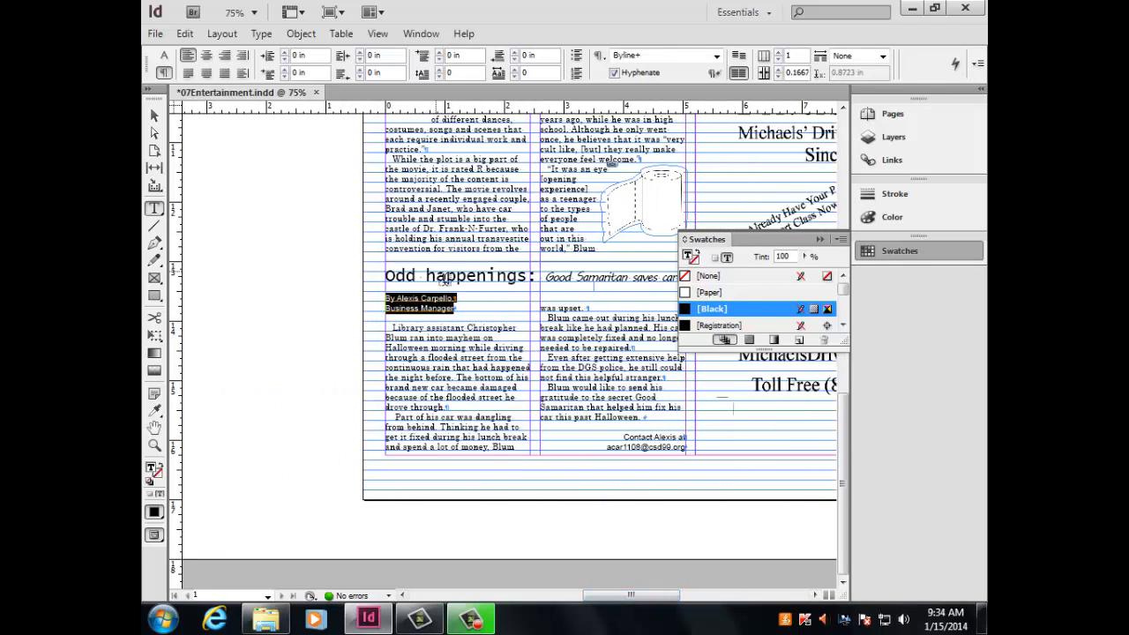
triple_click(445, 277)
left_click_drag(623, 437, 686, 448)
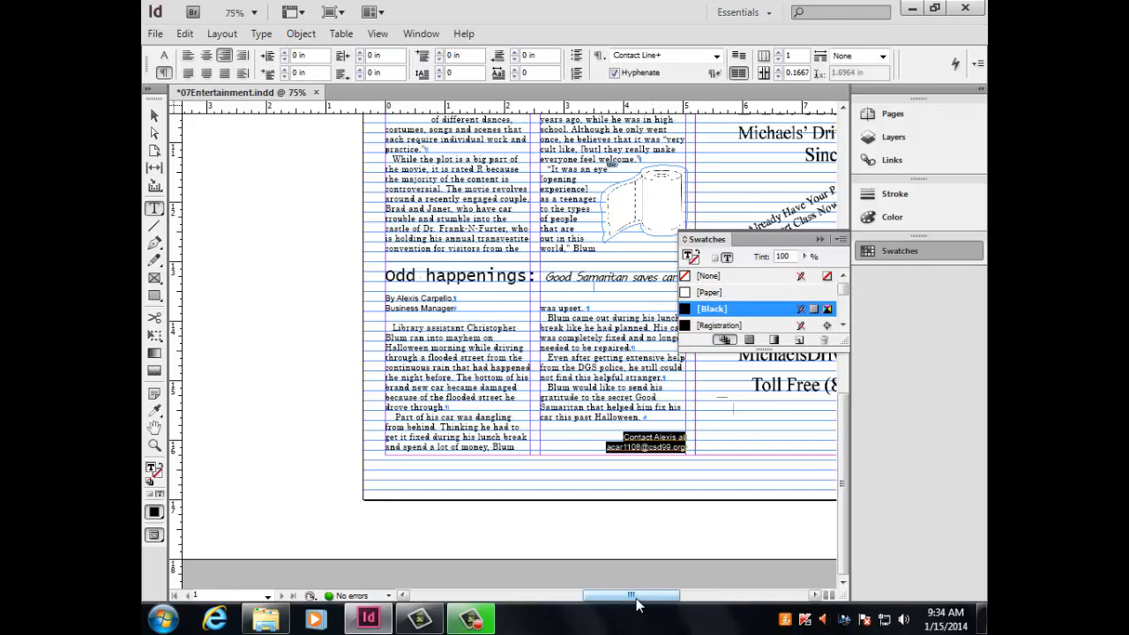
Recheck the color swatch of the photo credit under the lips picture, collapse the swatch list and deselect the text.
left_click_drag(635, 599, 688, 599)
scroll(565, 470, "up", 14)
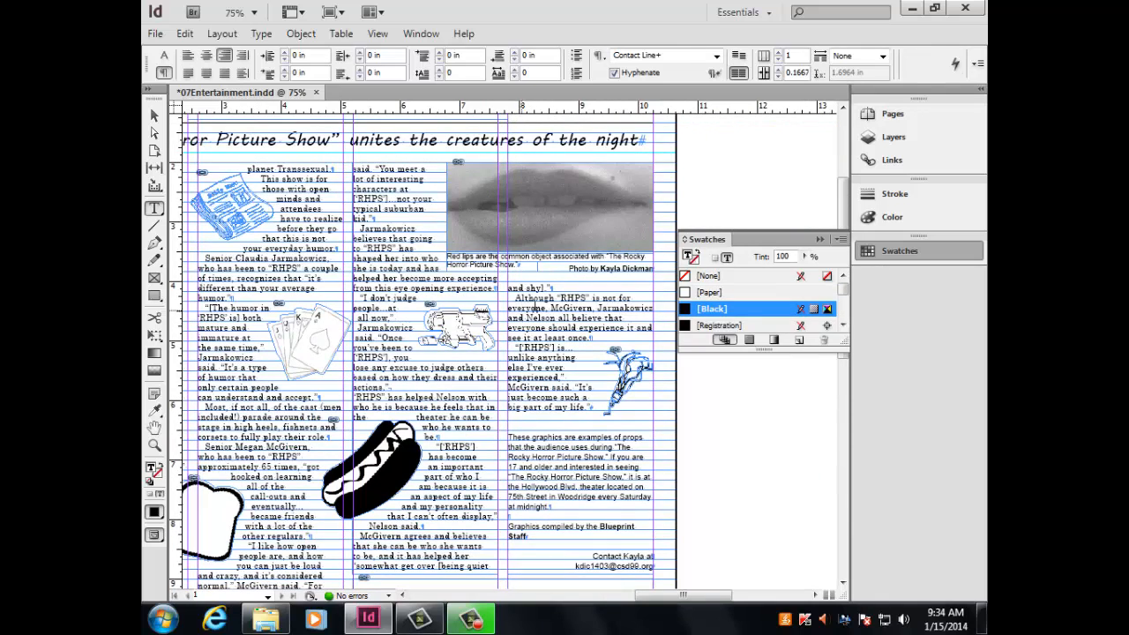
left_click(153, 117)
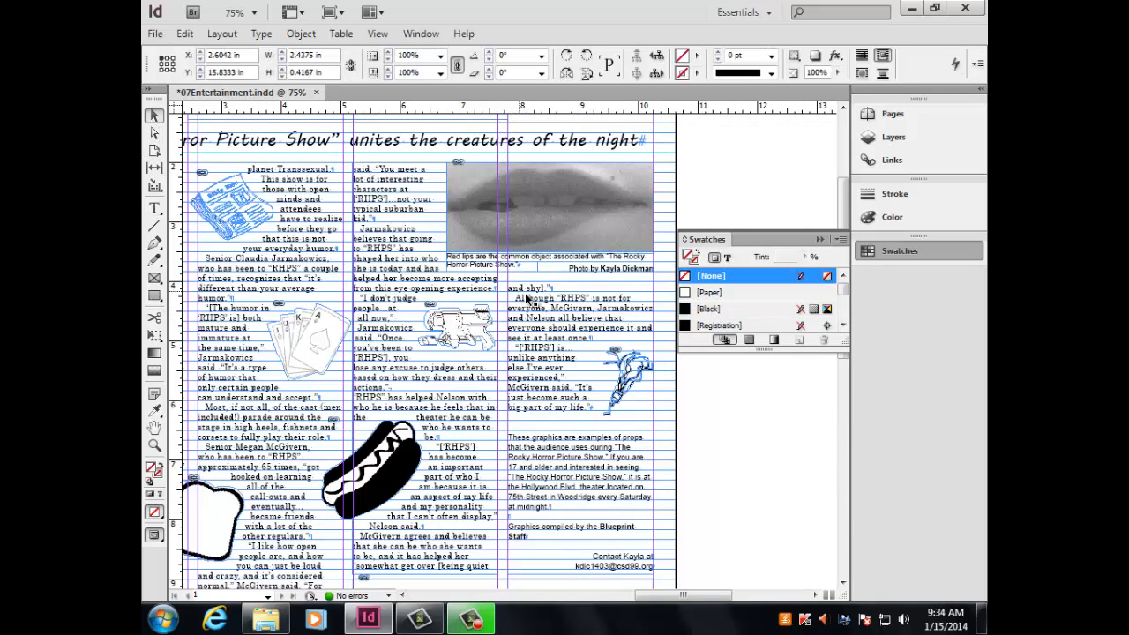
left_click(596, 272)
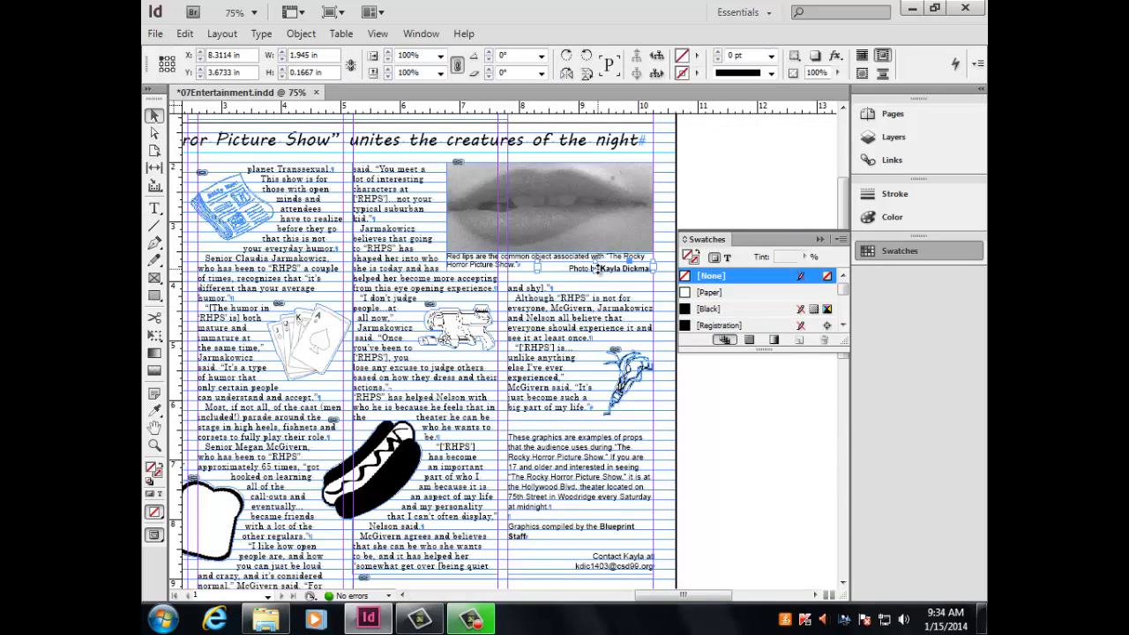
left_click(154, 209)
triple_click(611, 269)
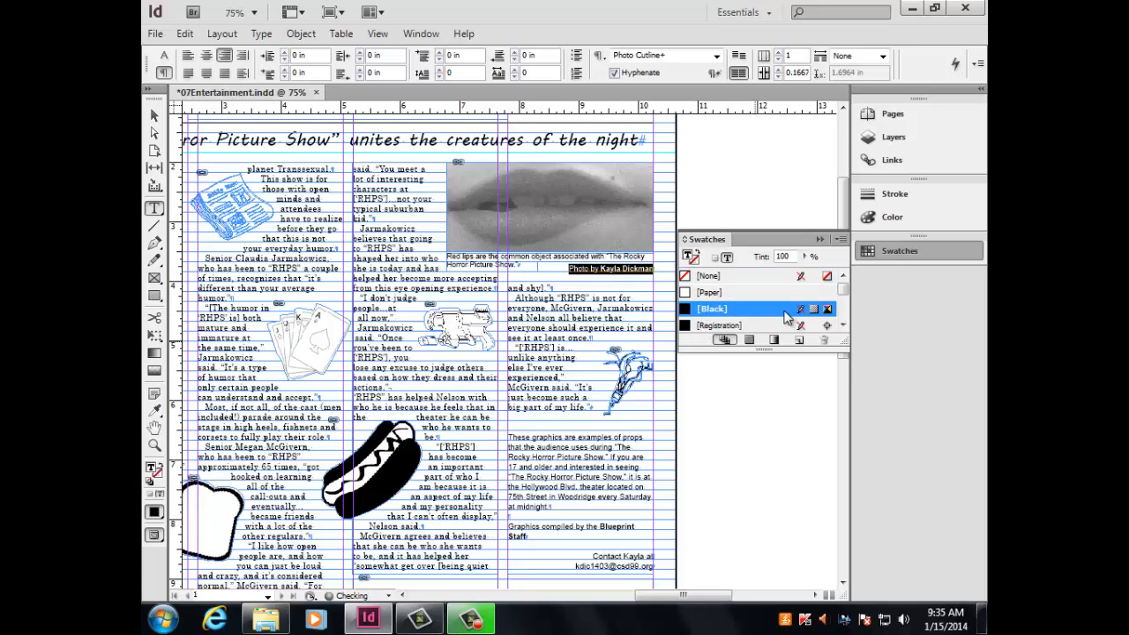
left_click(819, 240)
left_click(759, 350)
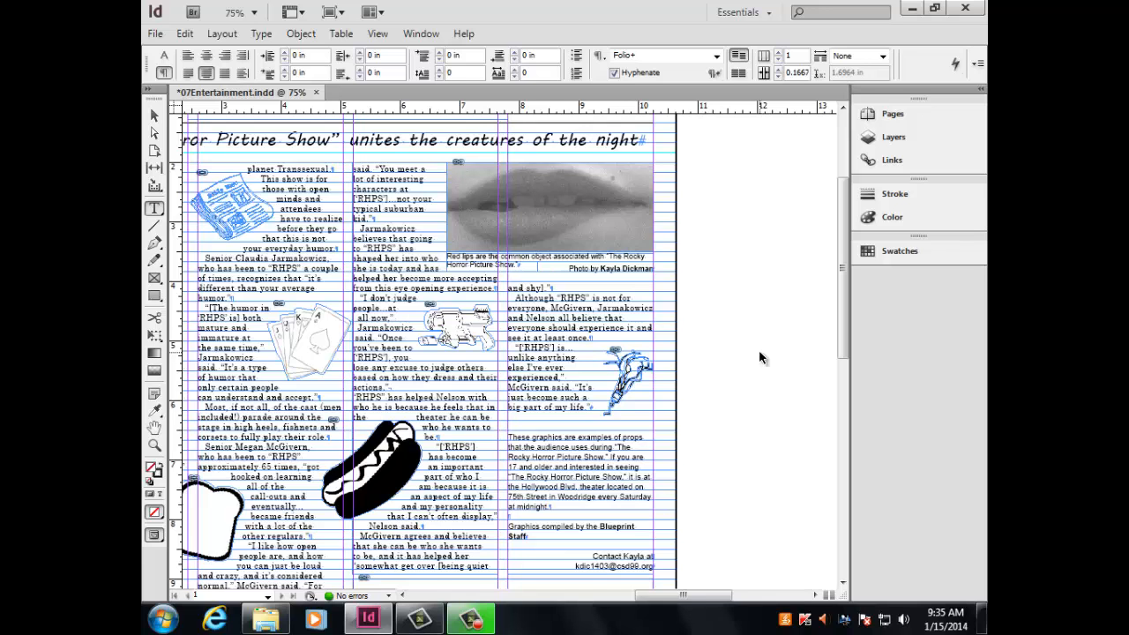
Look over the whole Entertainment page, examining its header, stories, graphics and driving school ad before export.
key("ctrl+minus")
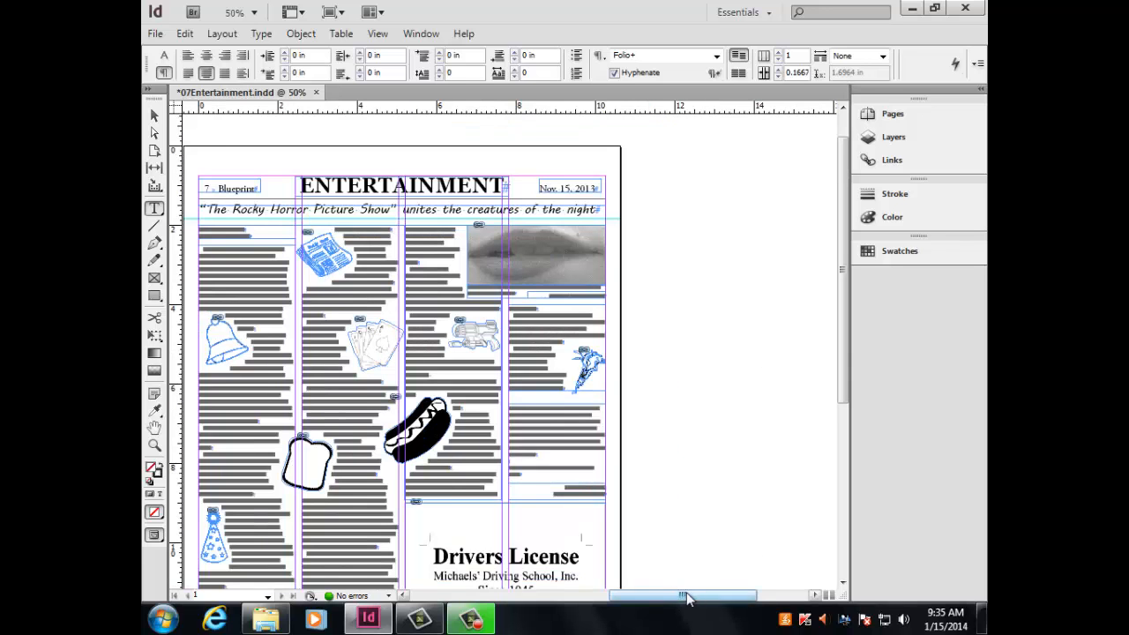
left_click_drag(685, 596, 641, 596)
scroll(668, 380, "down", 1)
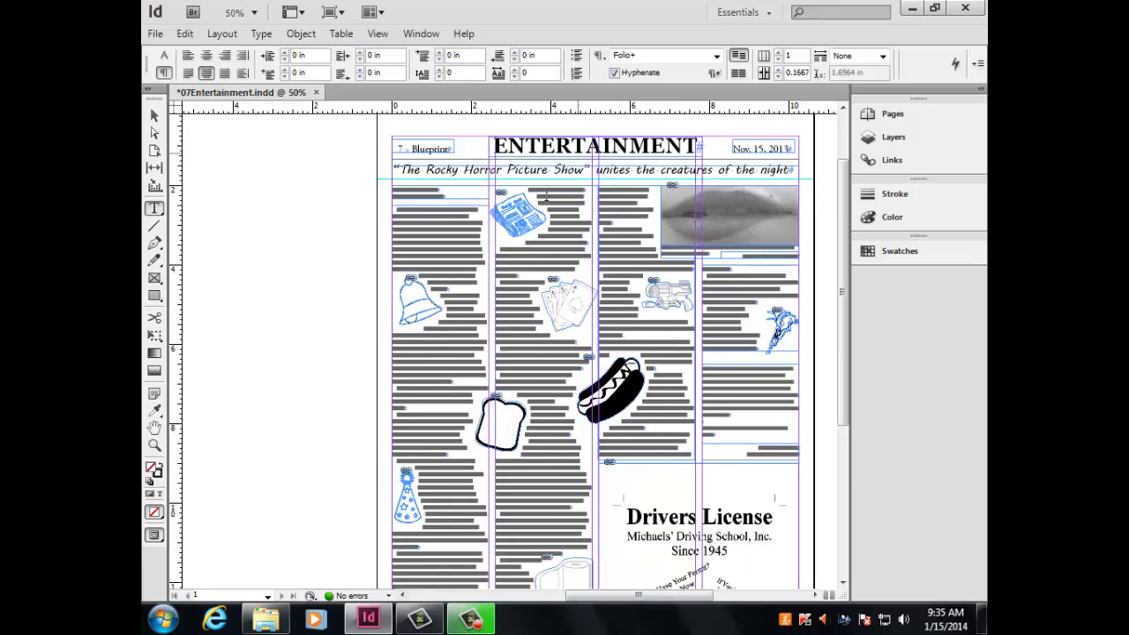
key("ctrl+equal")
key("ctrl+equal")
scroll(561, 232, "up", 6)
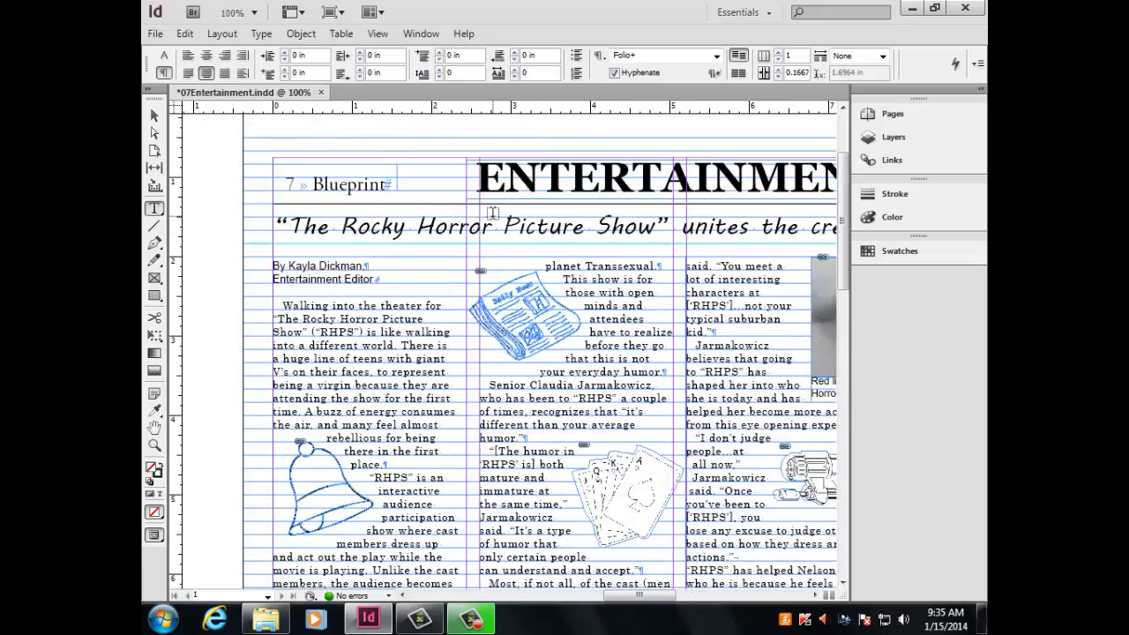
scroll(443, 229, "down", 2)
scroll(444, 229, "down", 20)
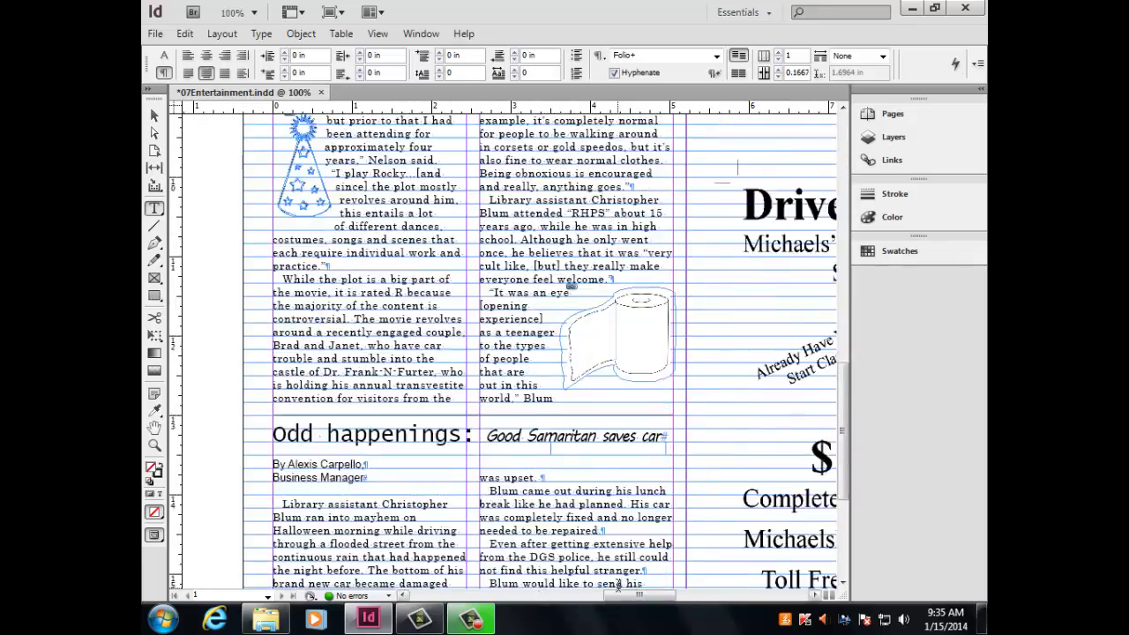
left_click_drag(625, 597, 641, 598)
scroll(594, 500, "up", 10)
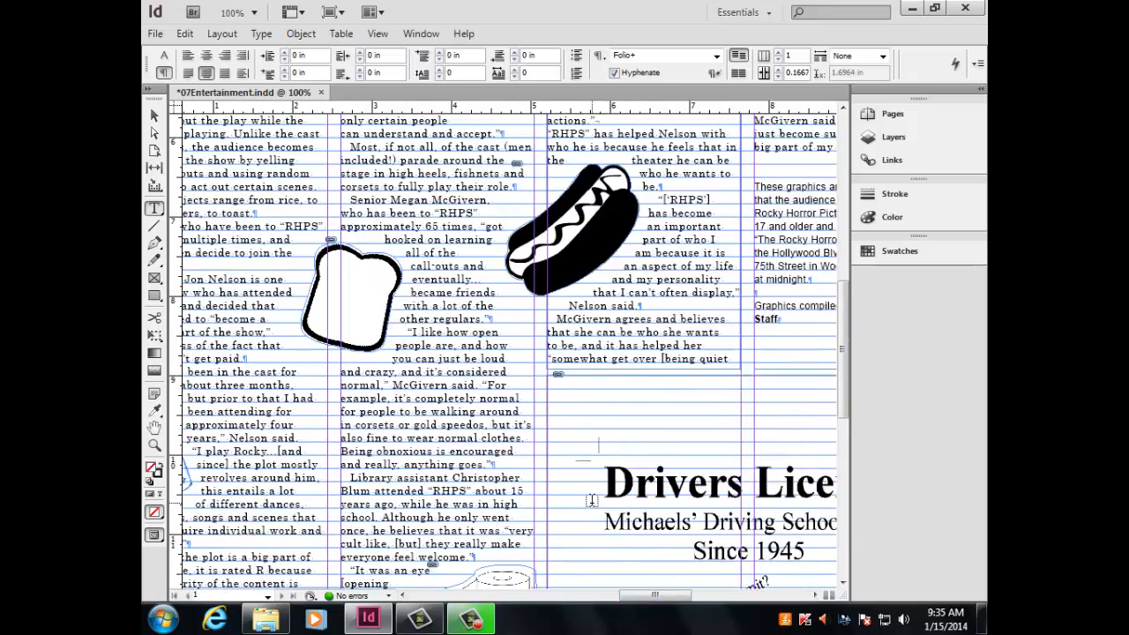
left_click_drag(652, 599, 610, 605)
scroll(381, 385, "up", 14)
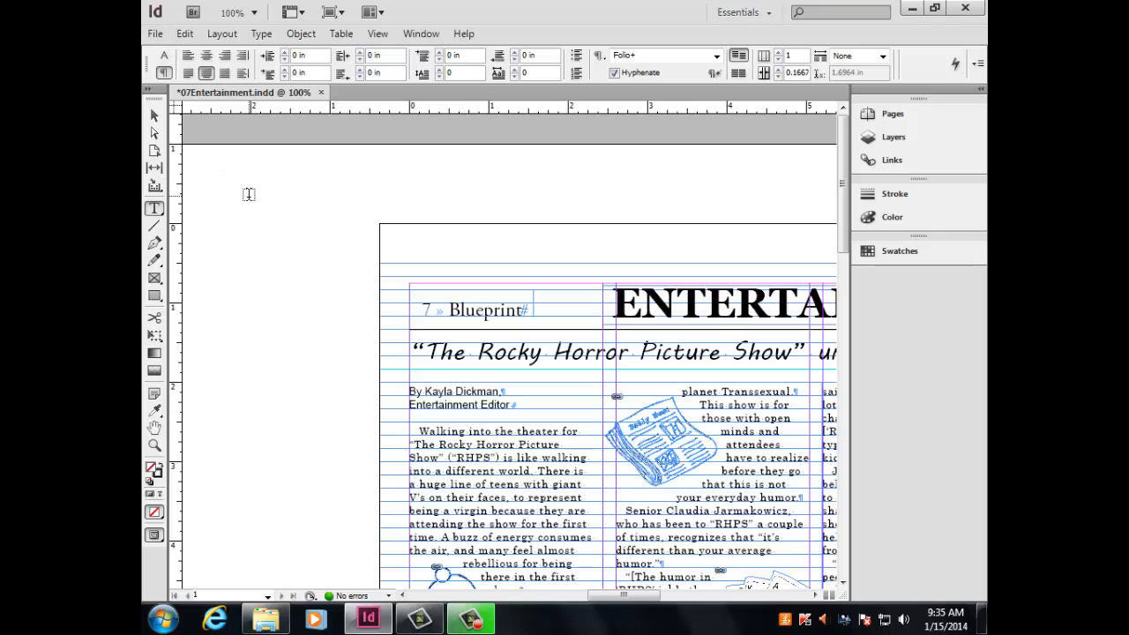
Start exporting the page and choose the Issue 2 FINAL PAGES READY TO PRINT folder within 2013-2014 Blueprint Docs, Issue 2.
left_click(161, 35)
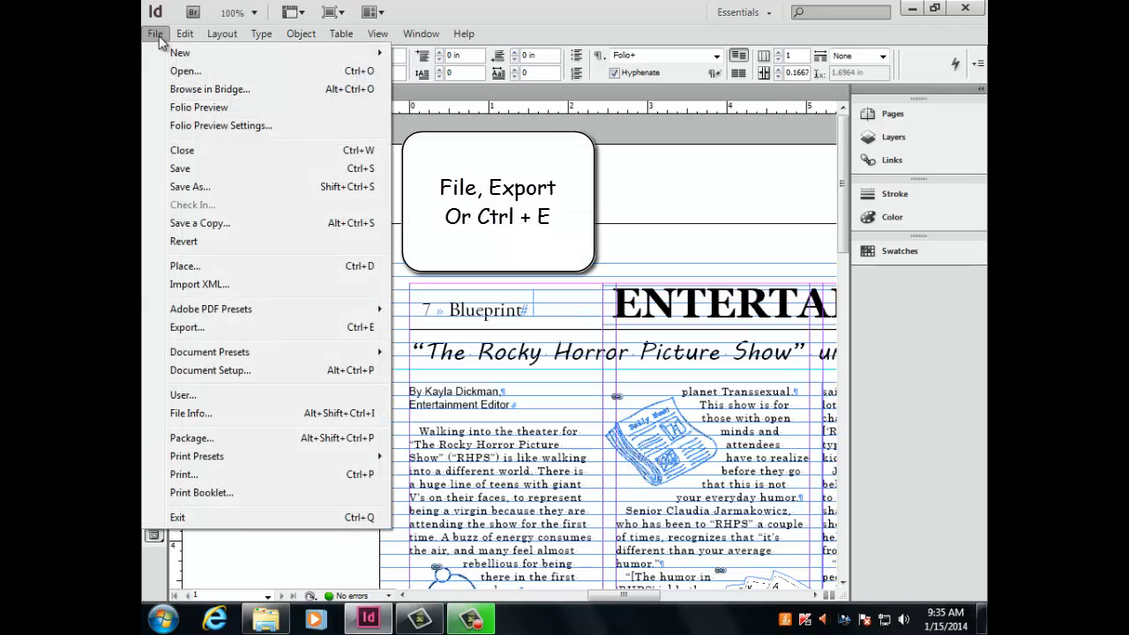
left_click(217, 336)
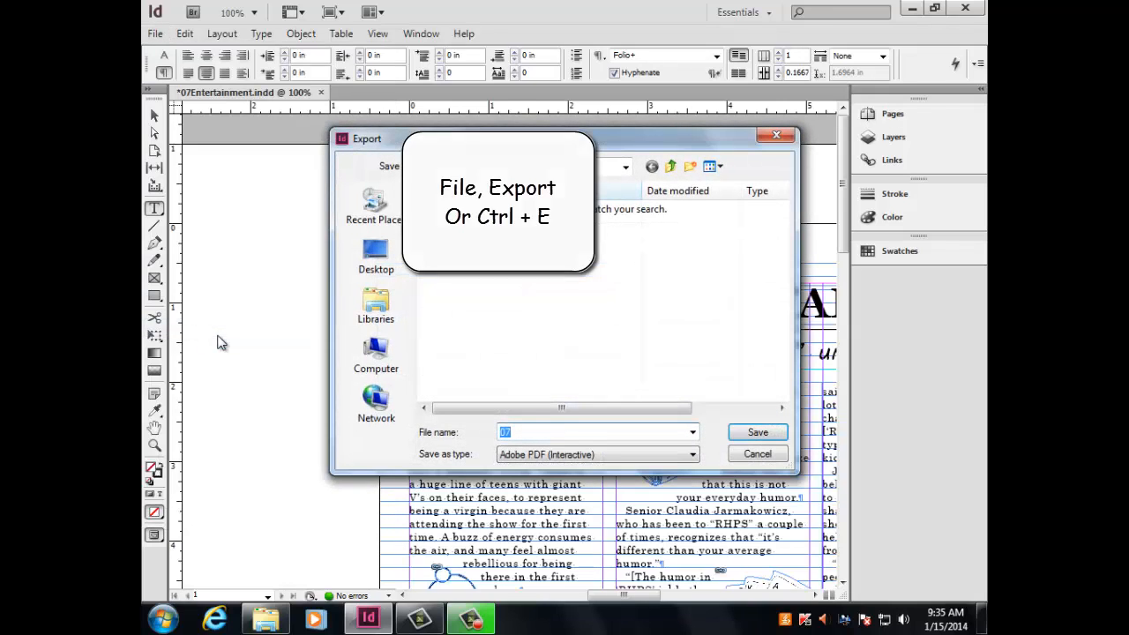
left_click(469, 170)
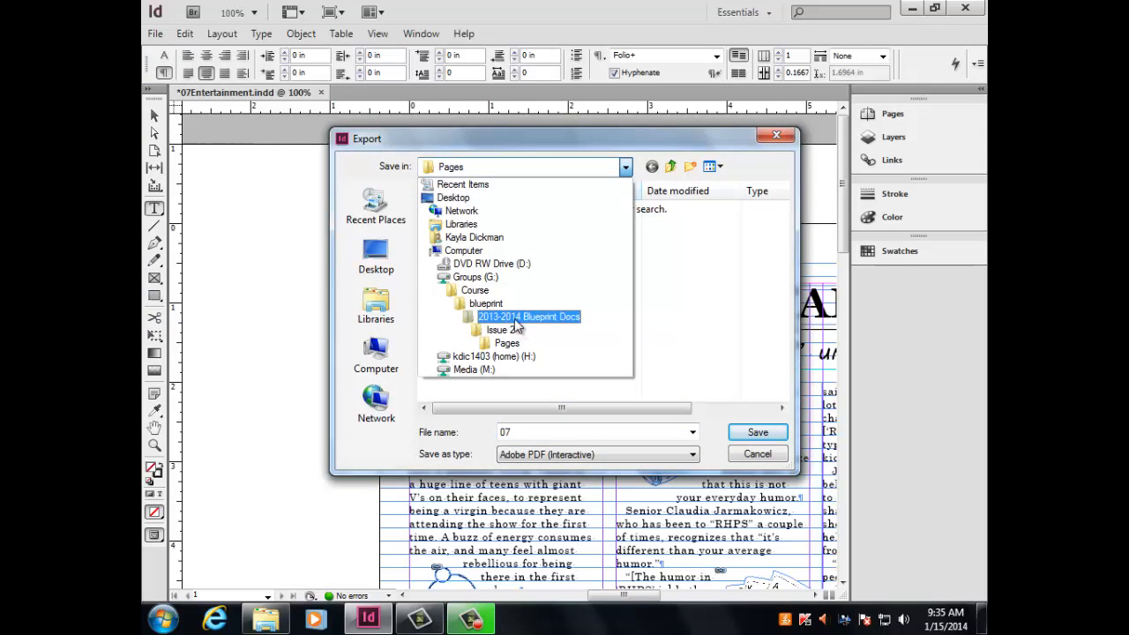
left_click(515, 323)
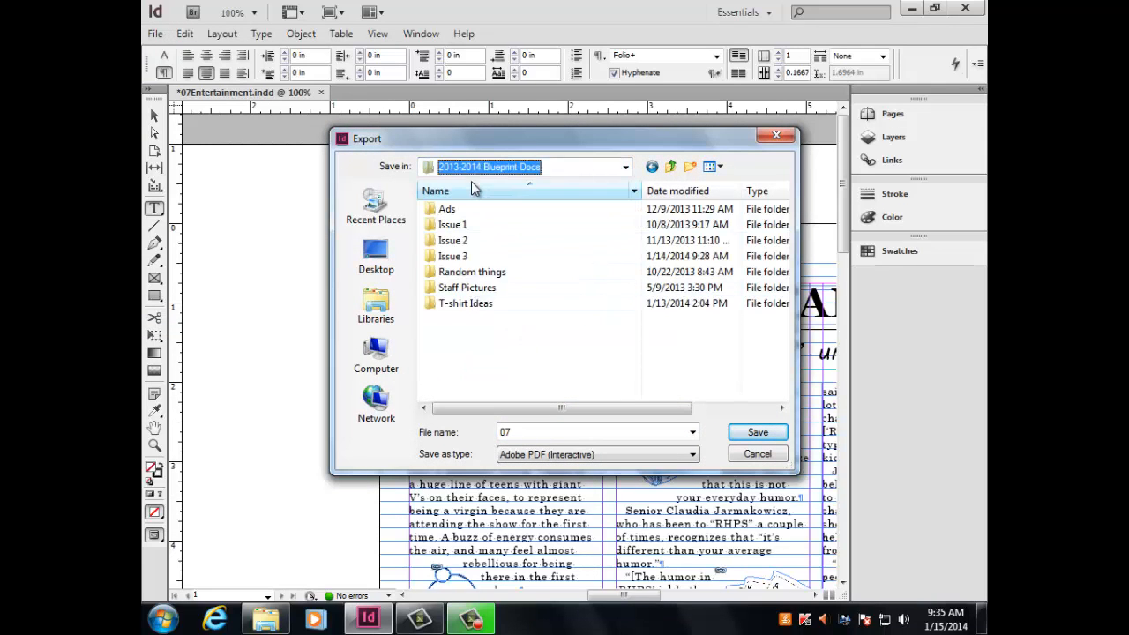
left_click(471, 256)
double_click(472, 241)
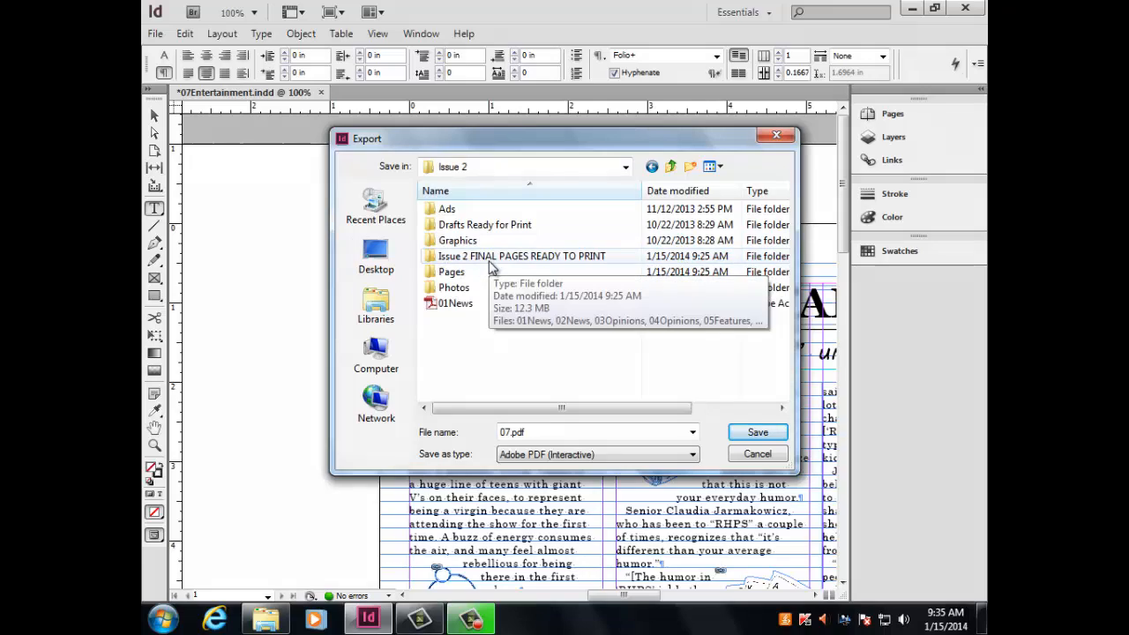
double_click(492, 259)
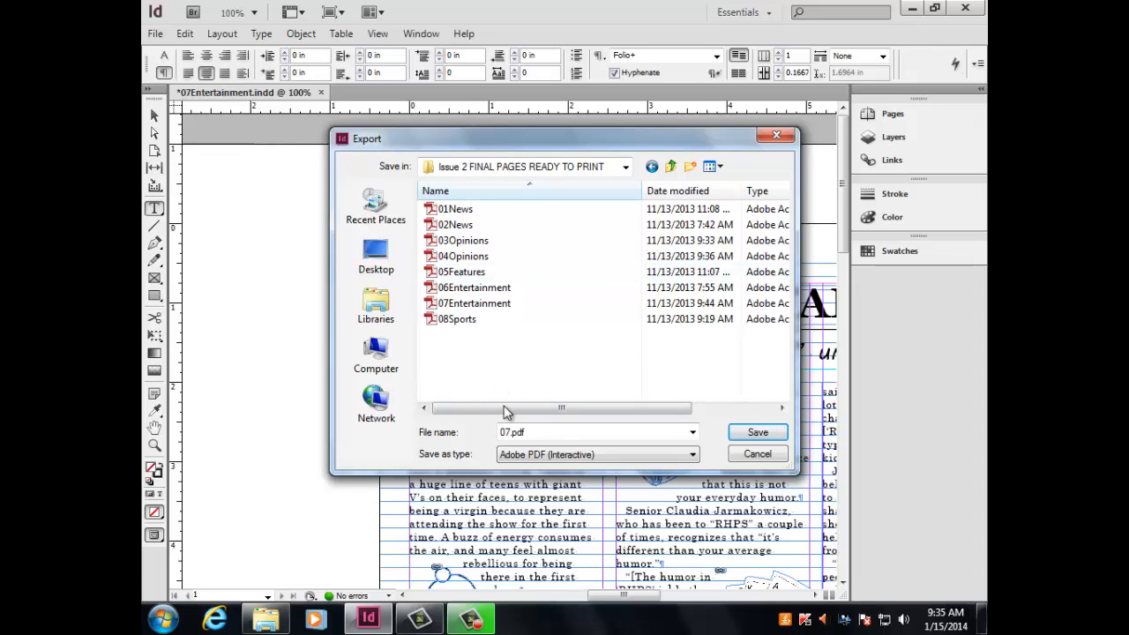
Name the export file Entertainment 07, choose the Adobe PDF (Print) format and save to reach the PDF export options.
left_click_drag(532, 430, 491, 437)
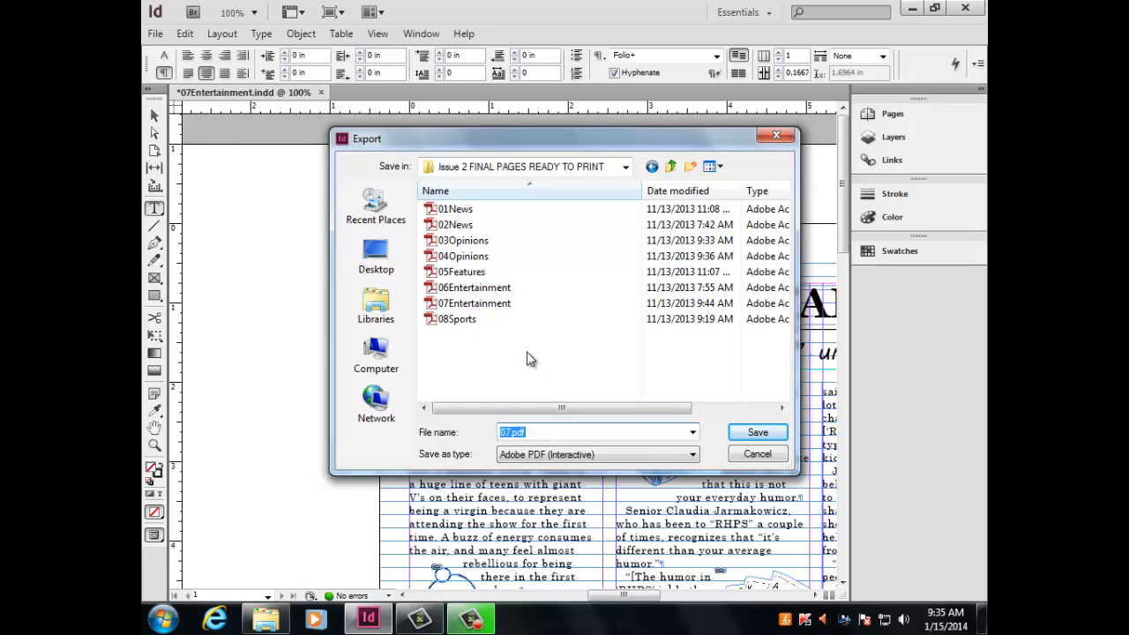
type("Entertainment 07")
left_click(545, 455)
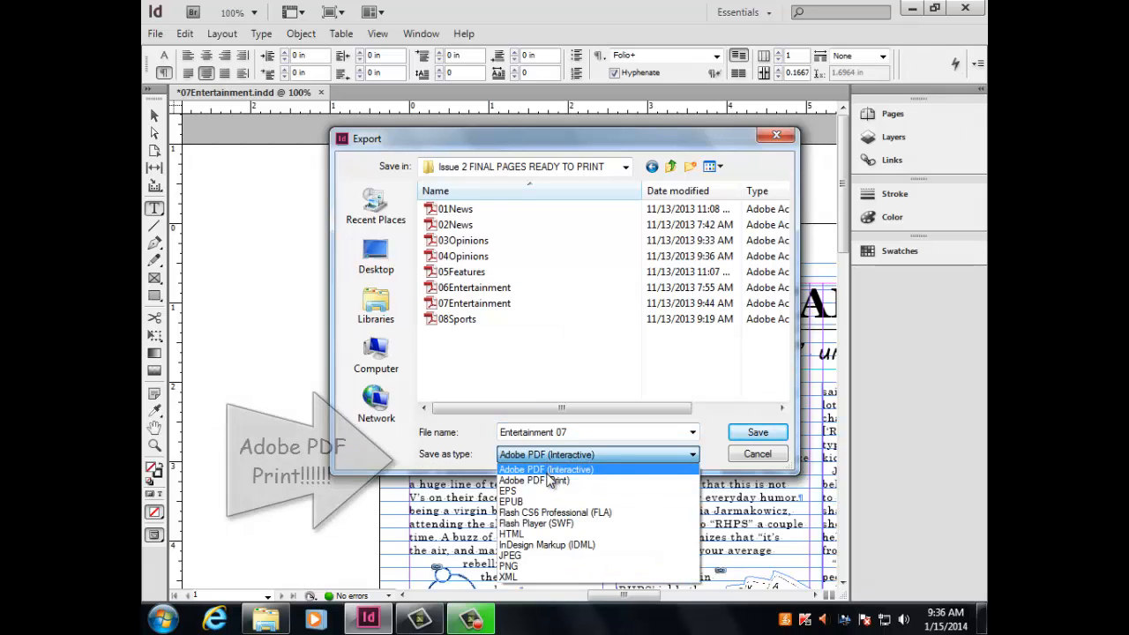
left_click(554, 481)
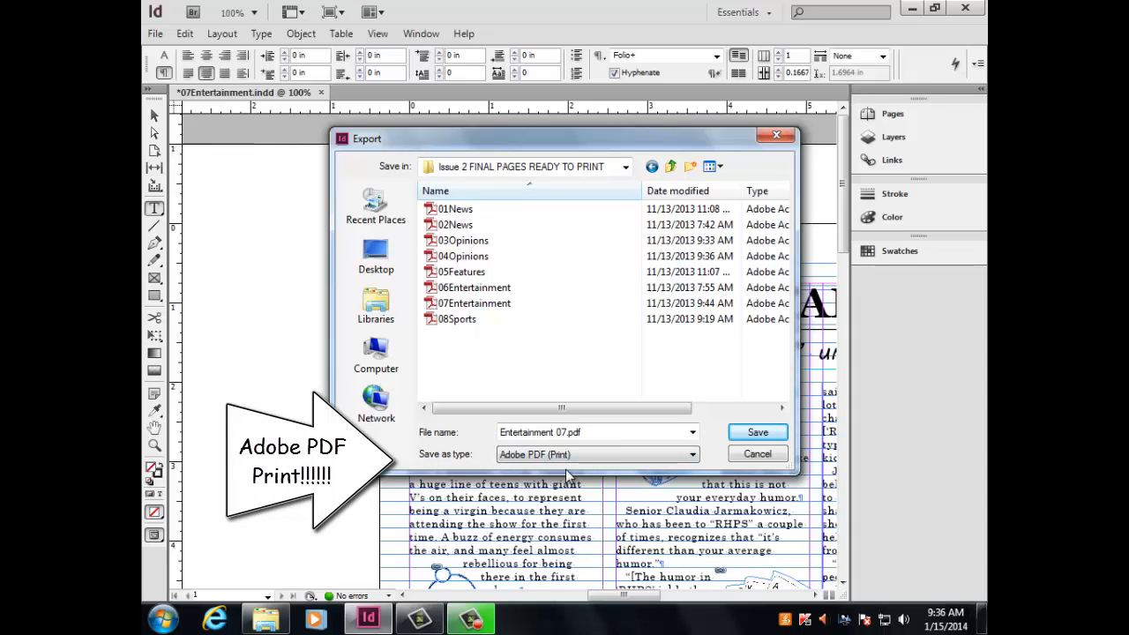
left_click(755, 434)
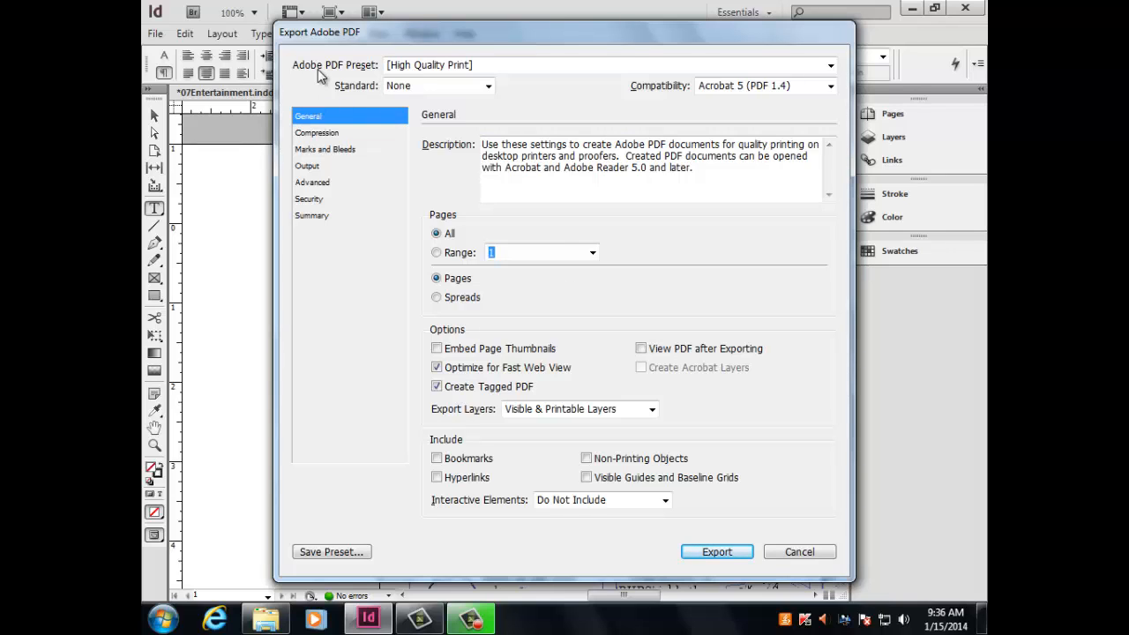
Enable View PDF after Exporting and disable Optimize for Fast Web View and Create Tagged PDF in the general export options.
left_click(318, 118)
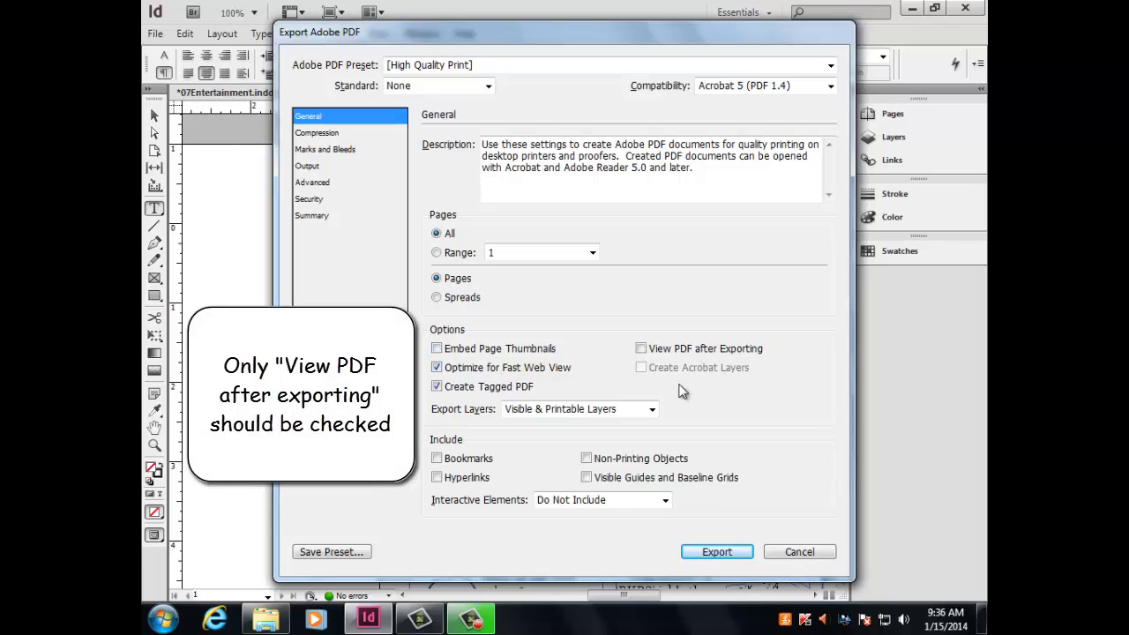
left_click(641, 351)
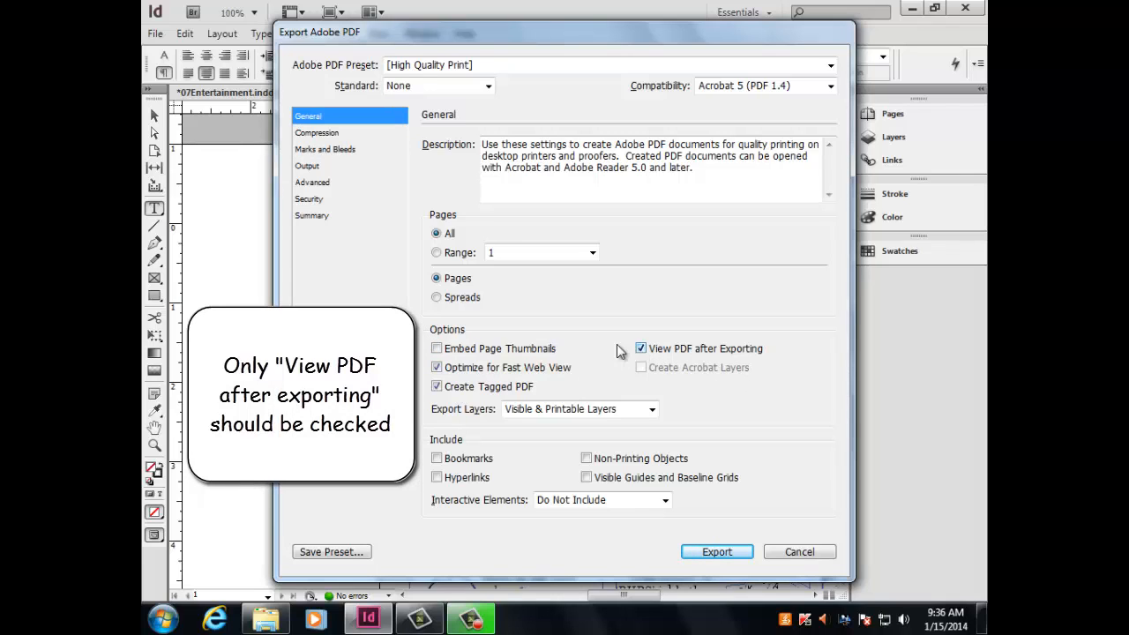
left_click(436, 367)
left_click(435, 388)
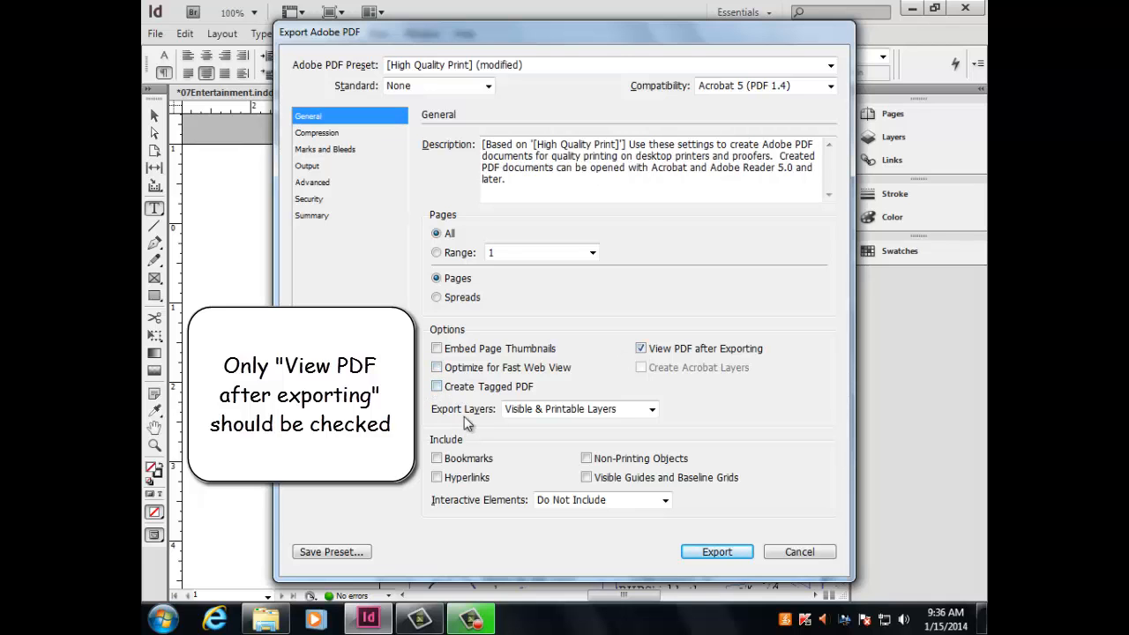
Set the downsampling threshold for both color and grayscale images to 300 pixels per inch in the compression settings.
left_click(321, 134)
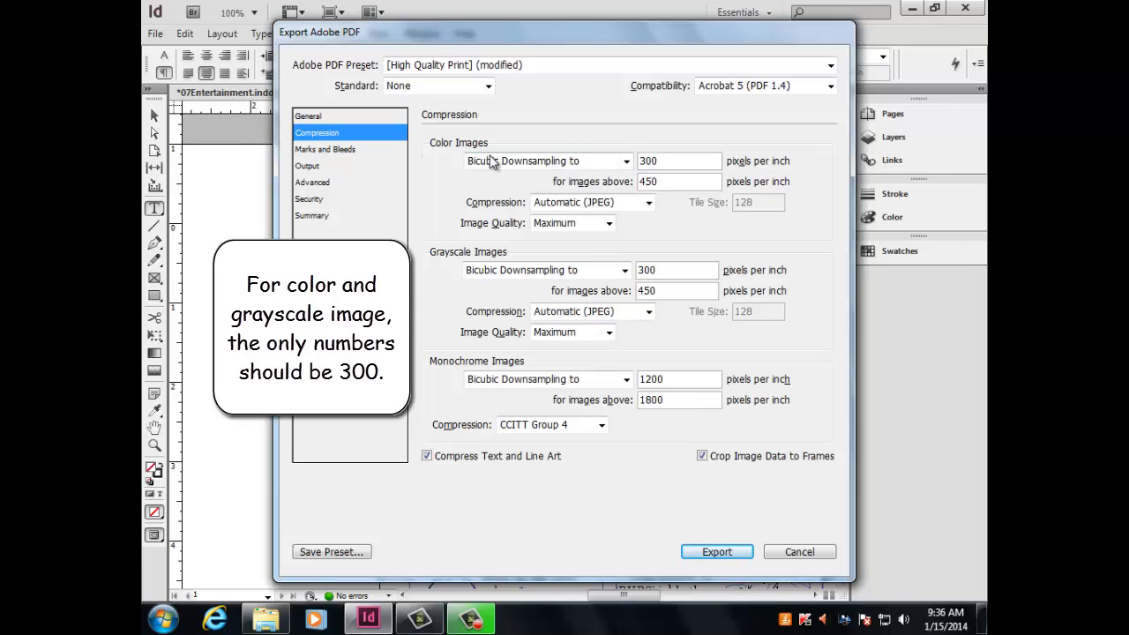
double_click(663, 180)
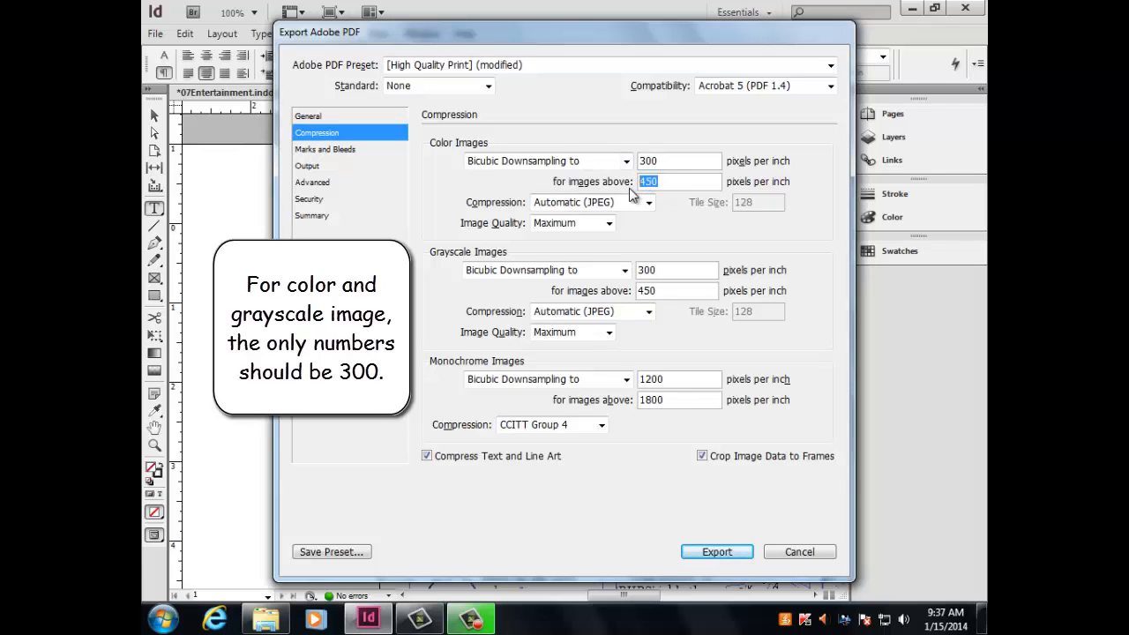
type("300")
left_click(668, 291)
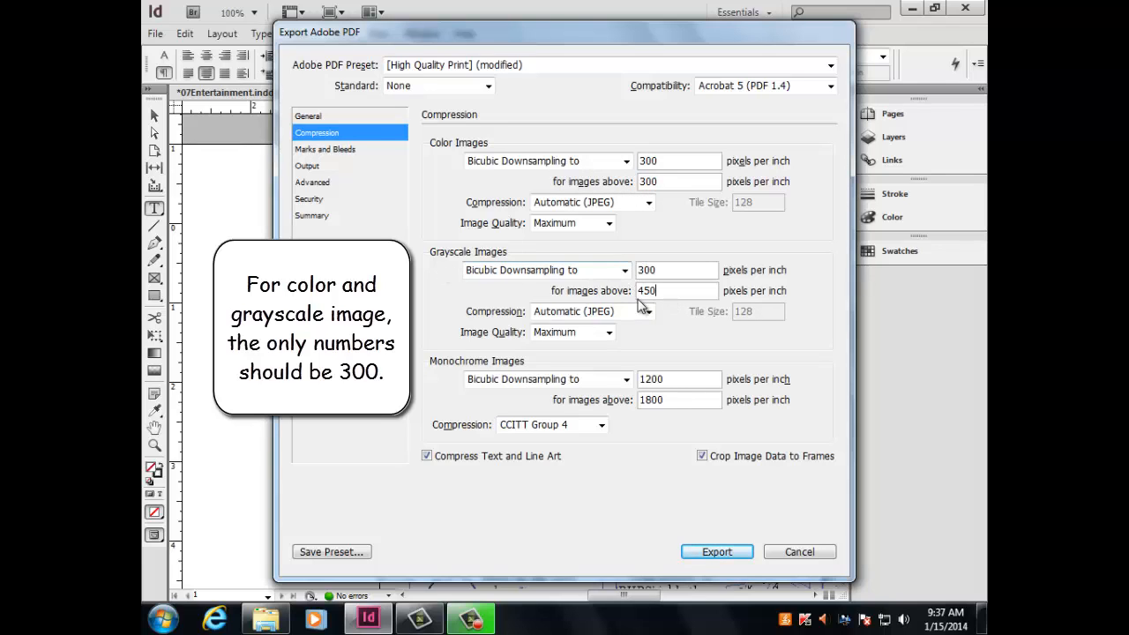
left_click_drag(666, 292, 613, 302)
type("300")
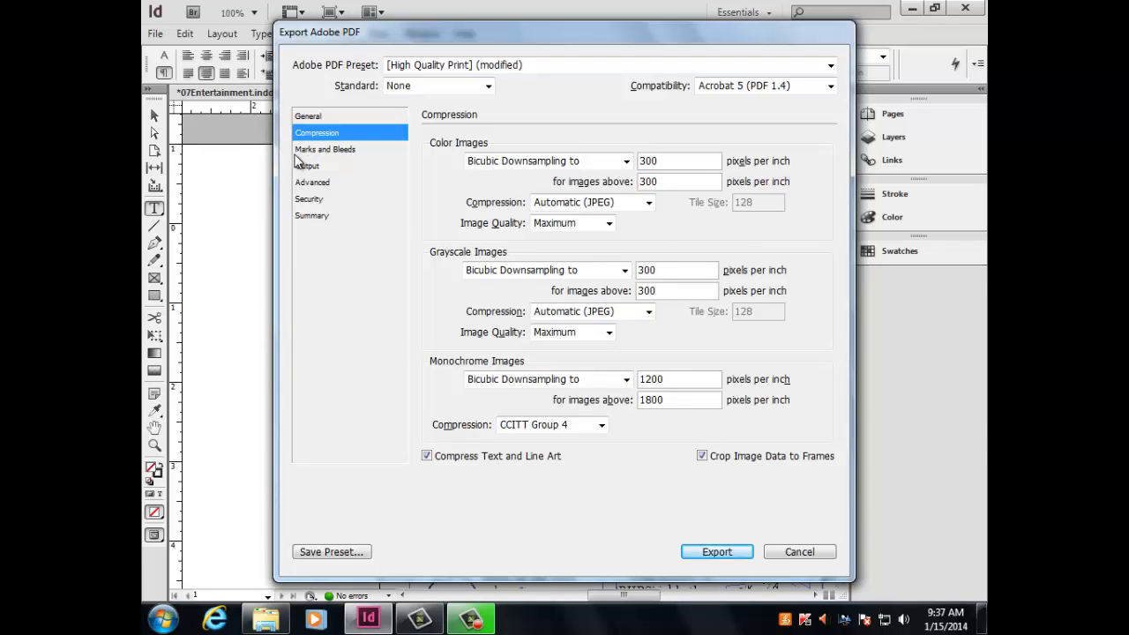
Check the marks and bleeds settings and set the output's Profile Inclusion Policy to Don't Include Profiles.
left_click(322, 153)
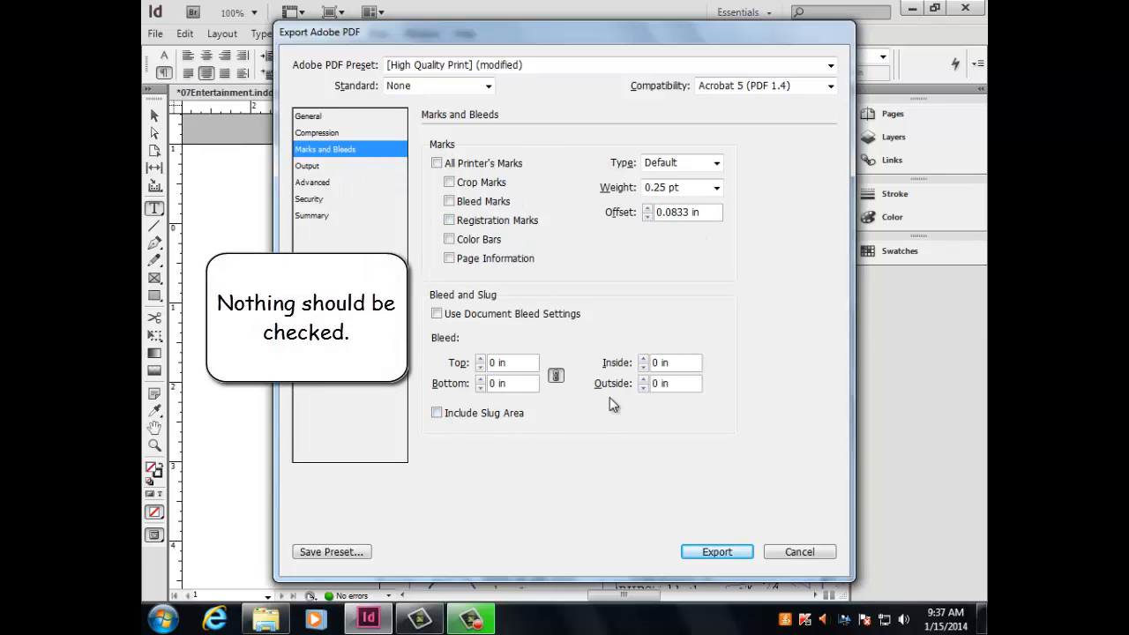
left_click(314, 168)
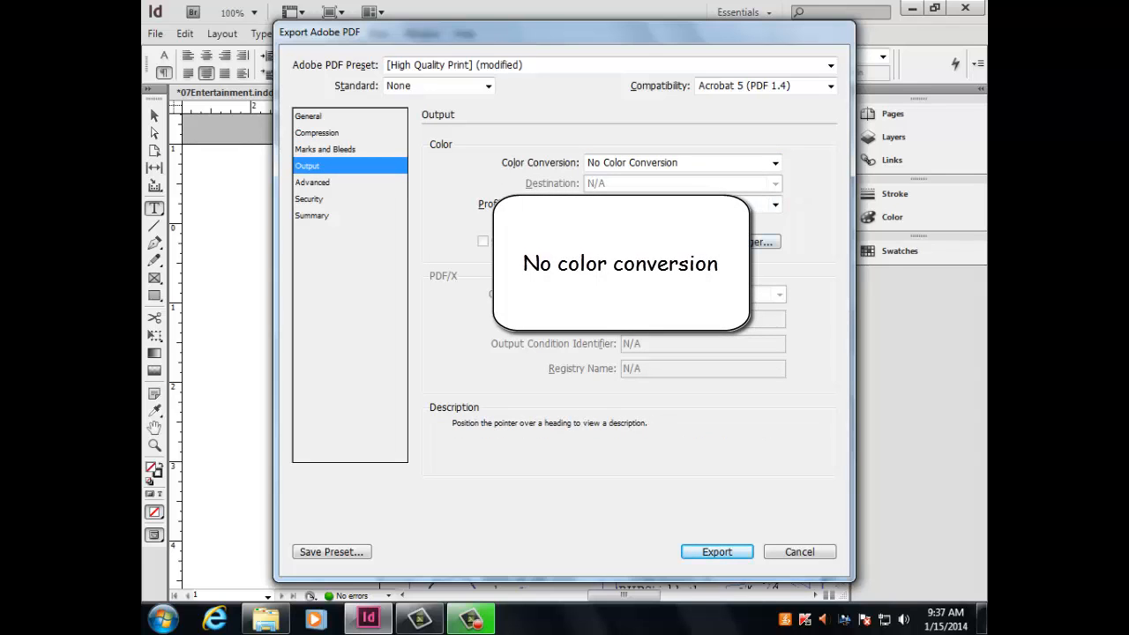
left_click(773, 206)
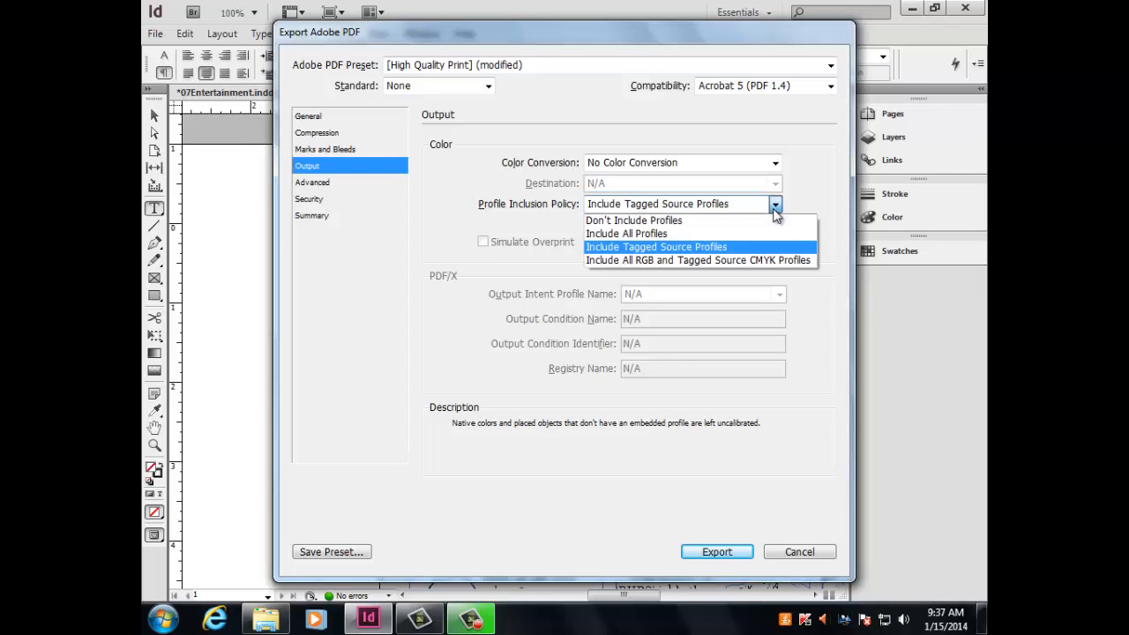
left_click(632, 220)
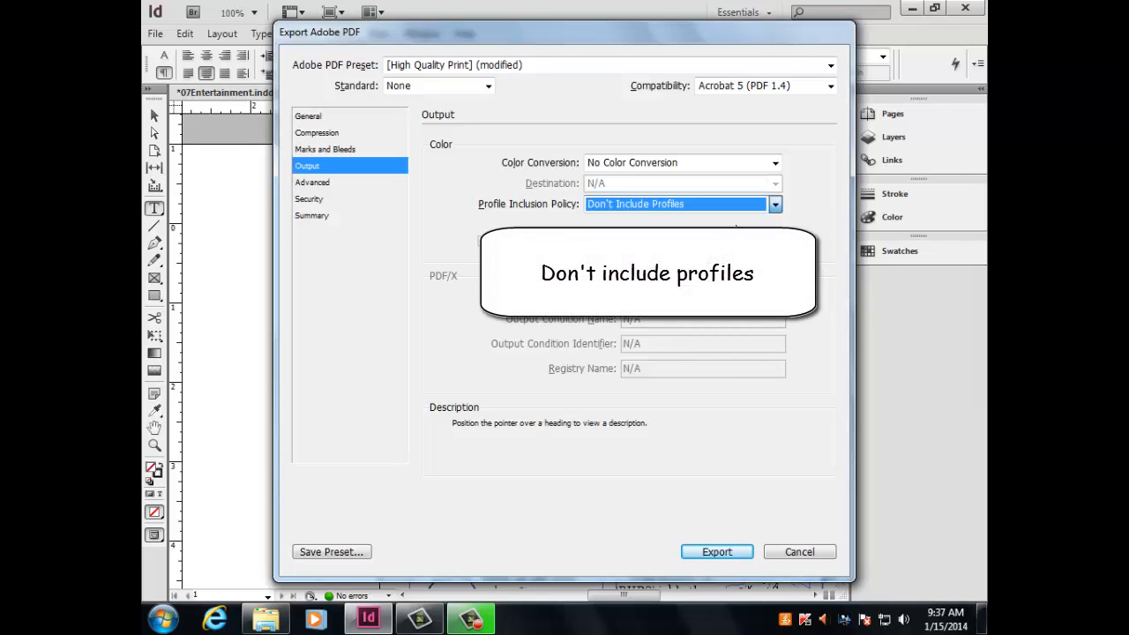
Set the font subsetting threshold to 0% in the advanced PDF export settings.
left_click(336, 186)
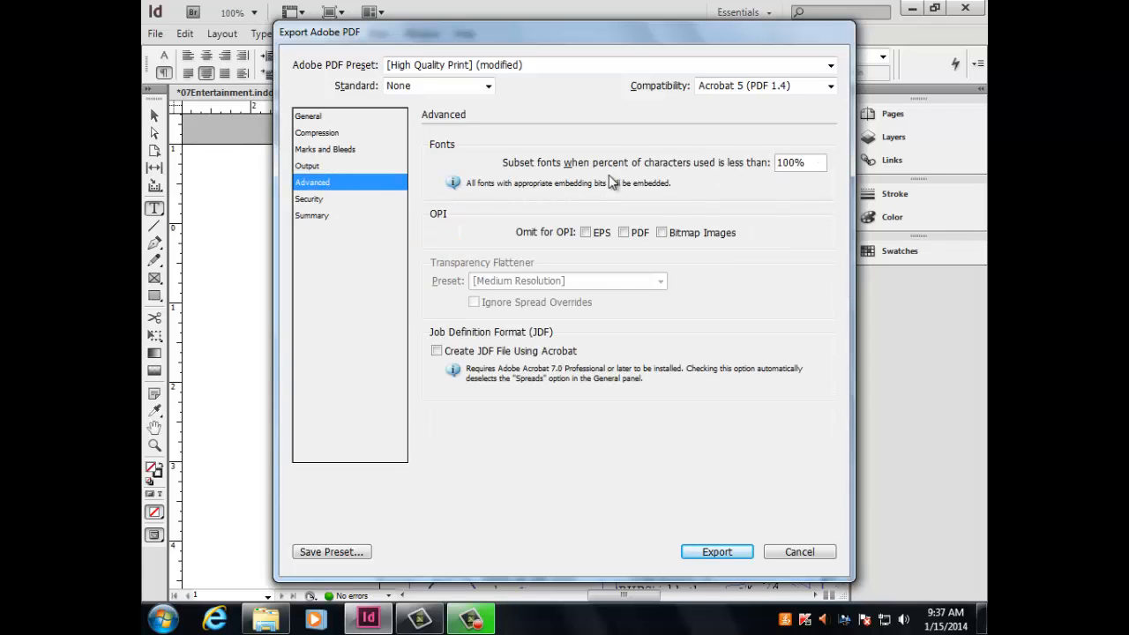
left_click(794, 164)
key("BackSpace")
key("BackSpace")
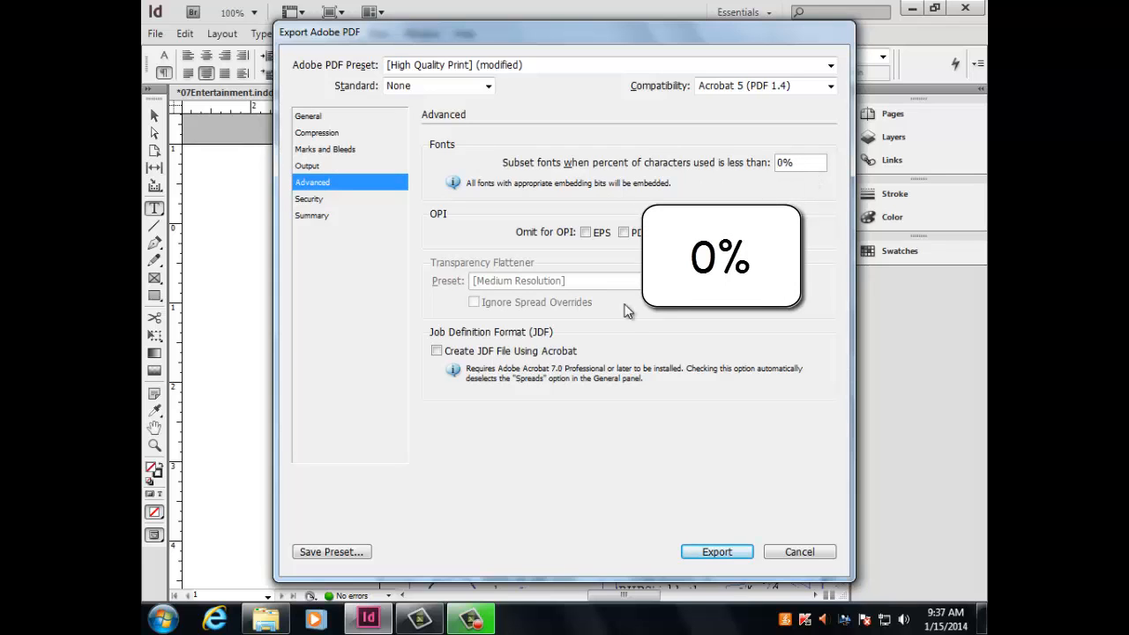
Go through the security settings and the export summary, and export the page as a PDF.
left_click(313, 198)
left_click(319, 217)
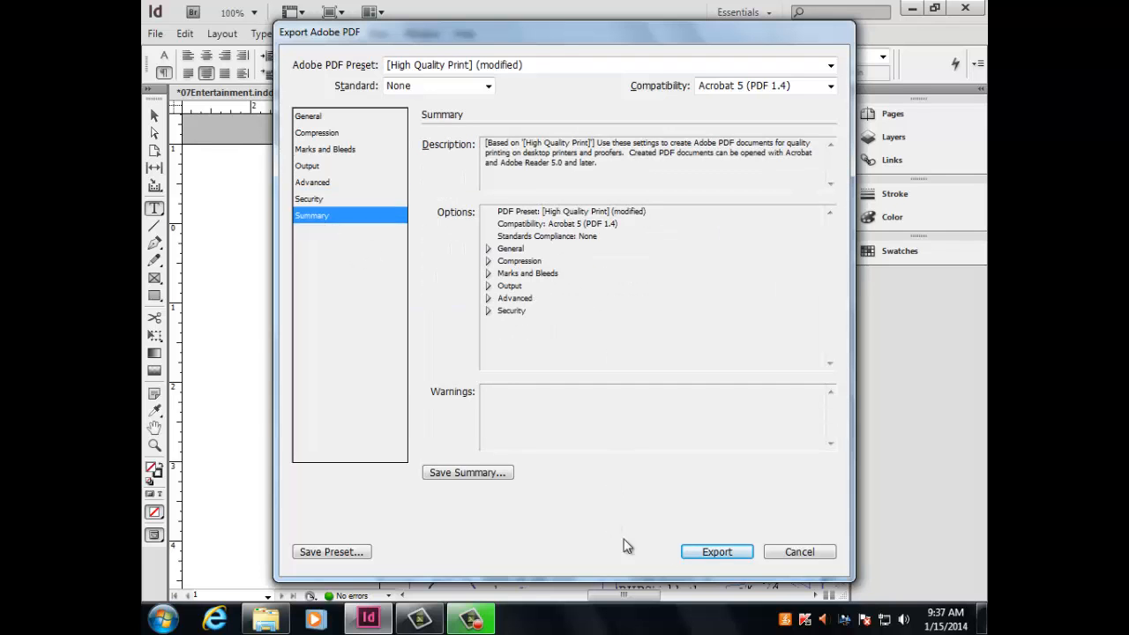
left_click(716, 552)
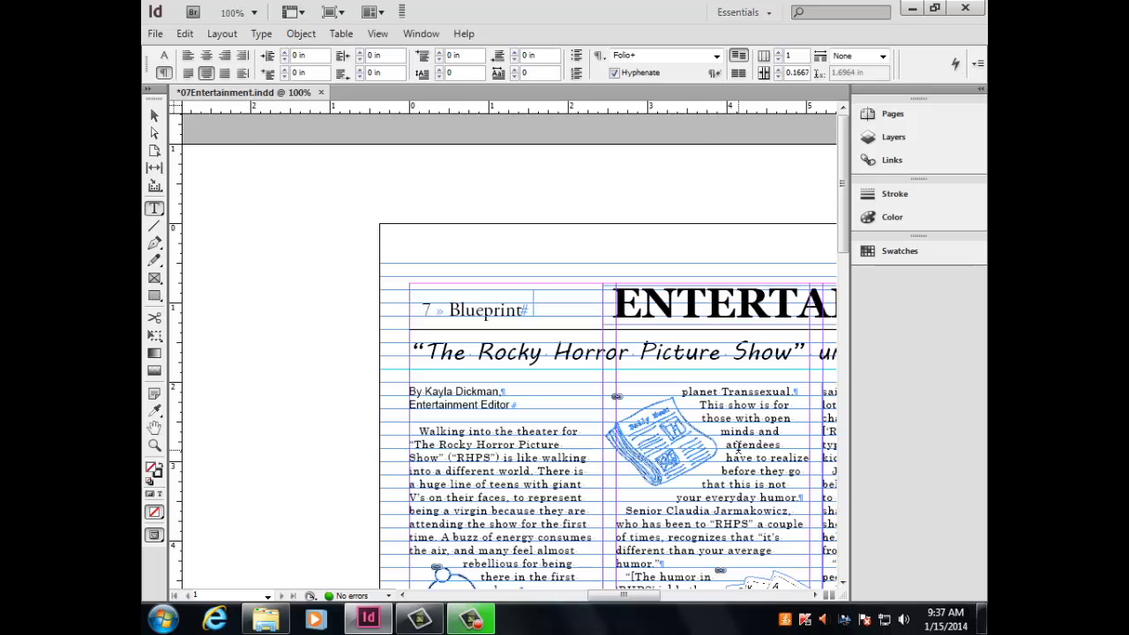
Examine the exported Entertainment 07 PDF in Adobe Acrobat Pro, checking the page's text, graphics and advertisement.
scroll(723, 309, "down", 4)
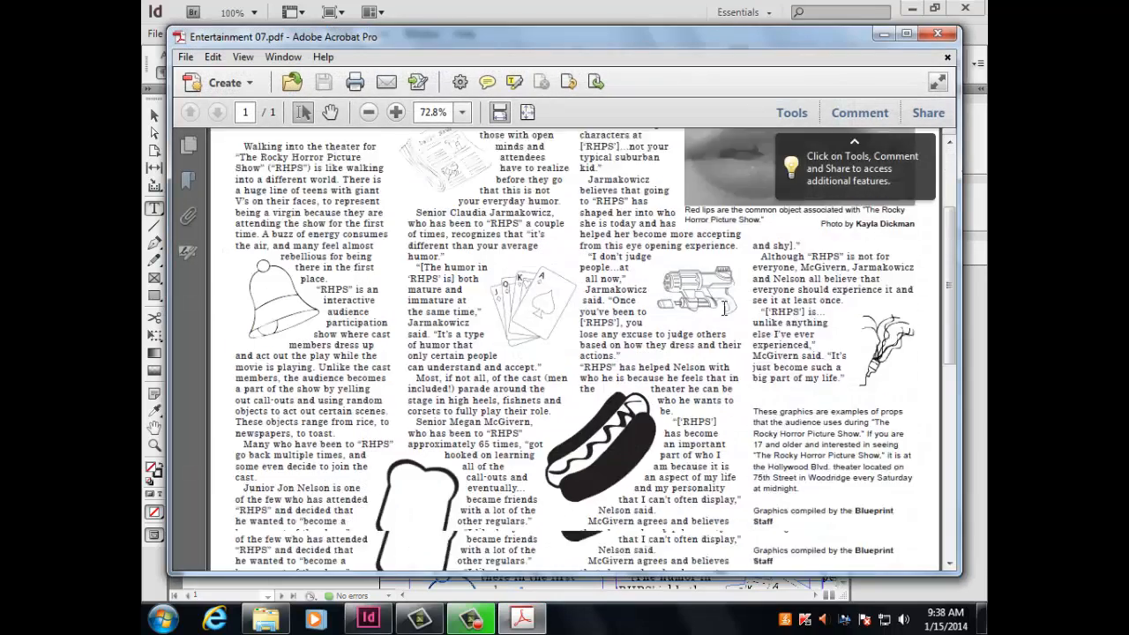
scroll(723, 309, "down", 10)
scroll(705, 403, "up", 6)
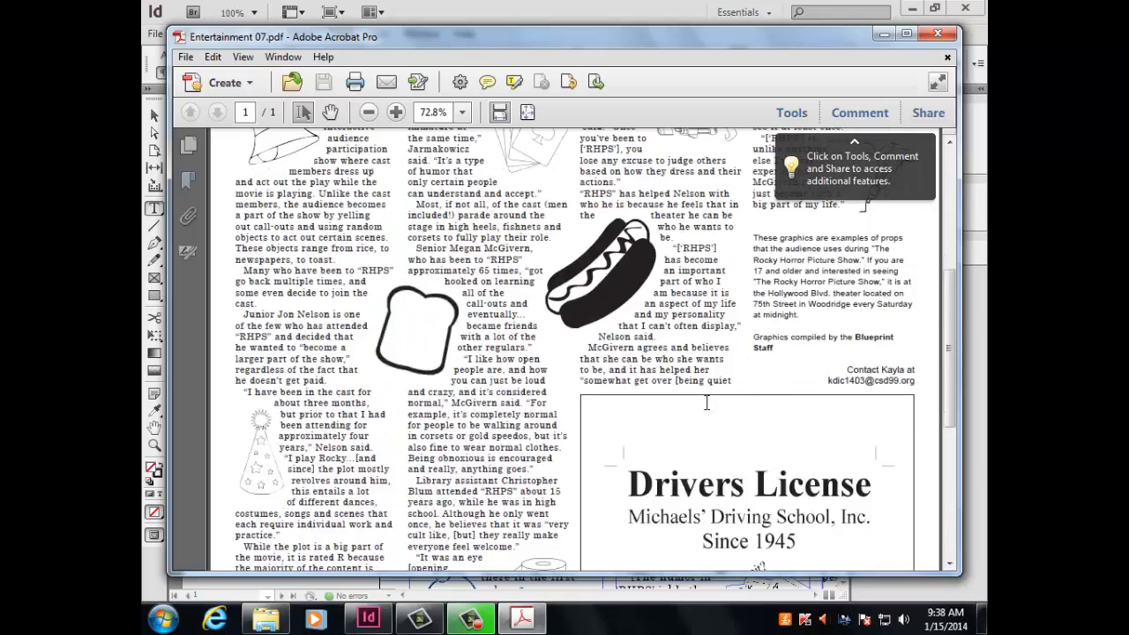
scroll(706, 403, "up", 6)
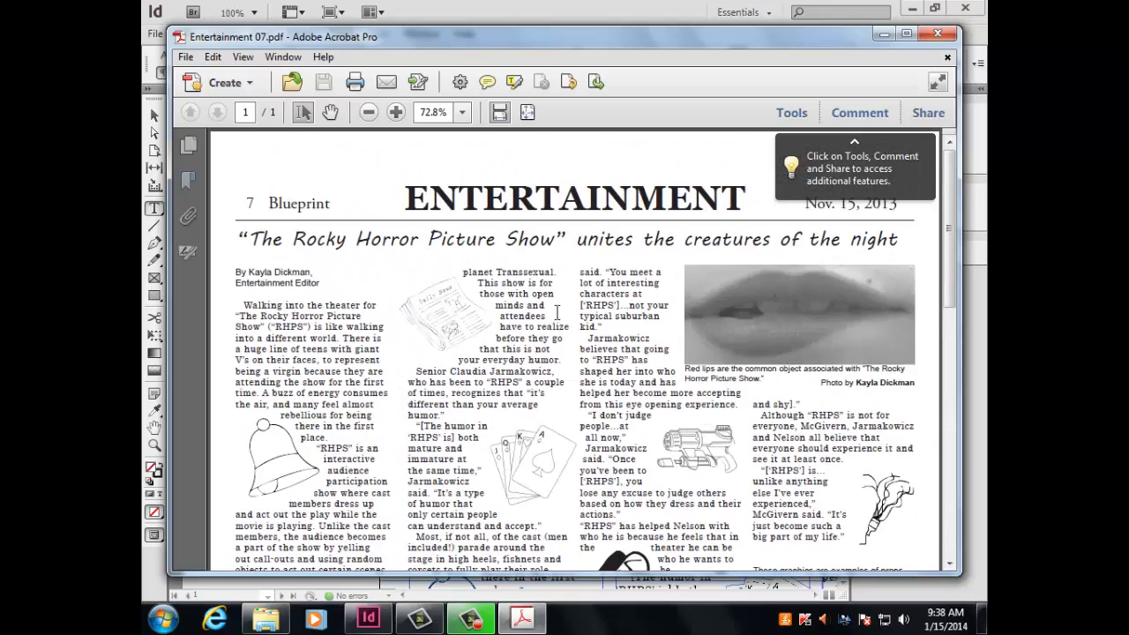
scroll(598, 385, "down", 3)
scroll(598, 384, "down", 7)
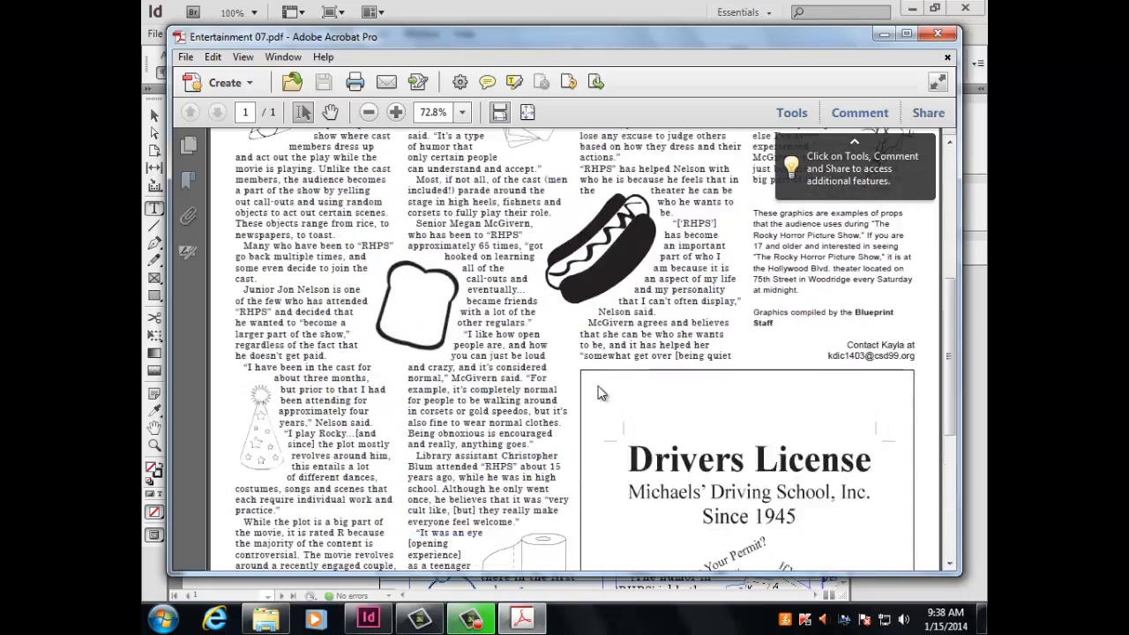
scroll(598, 393, "up", 10)
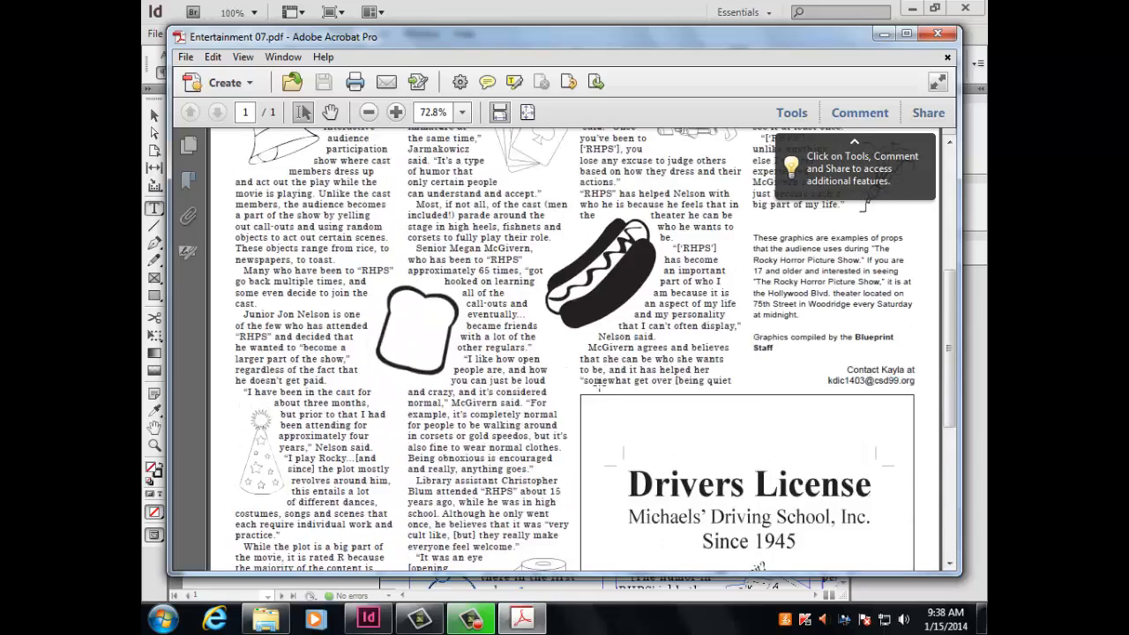